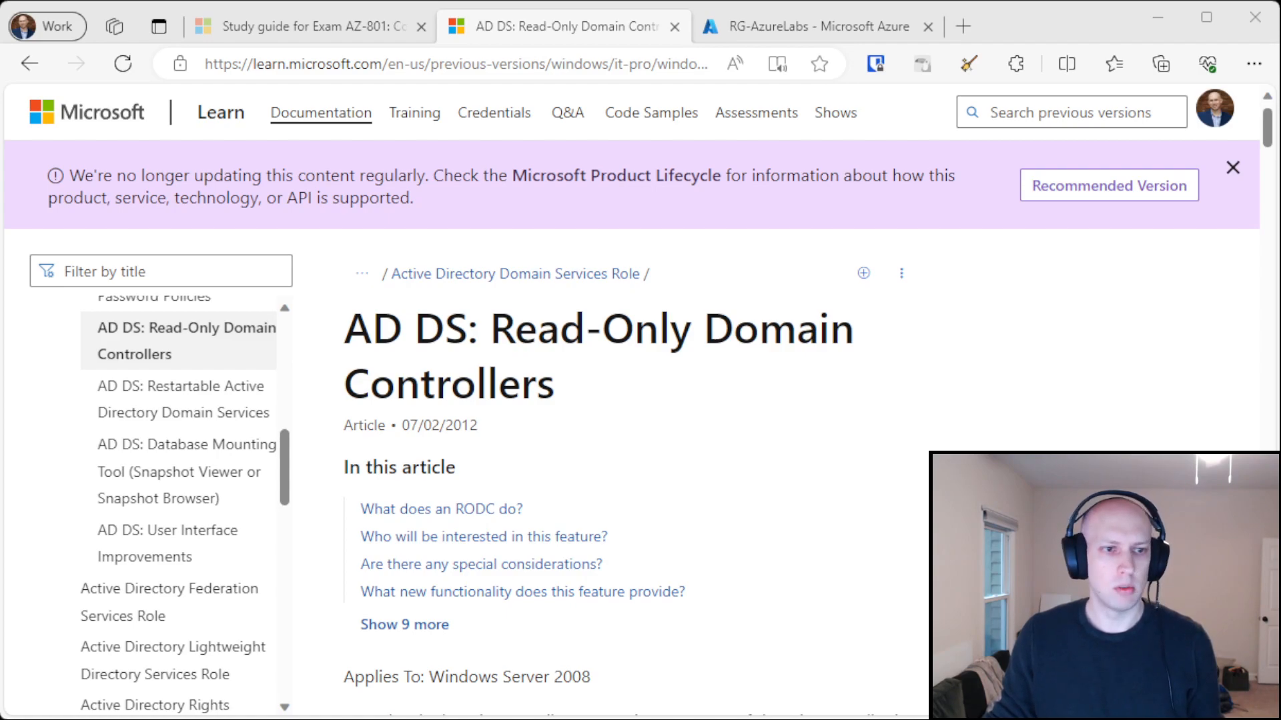
Read the introduction of the read-only domain controller article, highlighting the passage about locations where physical security cannot be guaranteed.
{"action": "scroll", "coordinate": [640, 401], "scroll_direction": "down", "scroll_amount": 4}
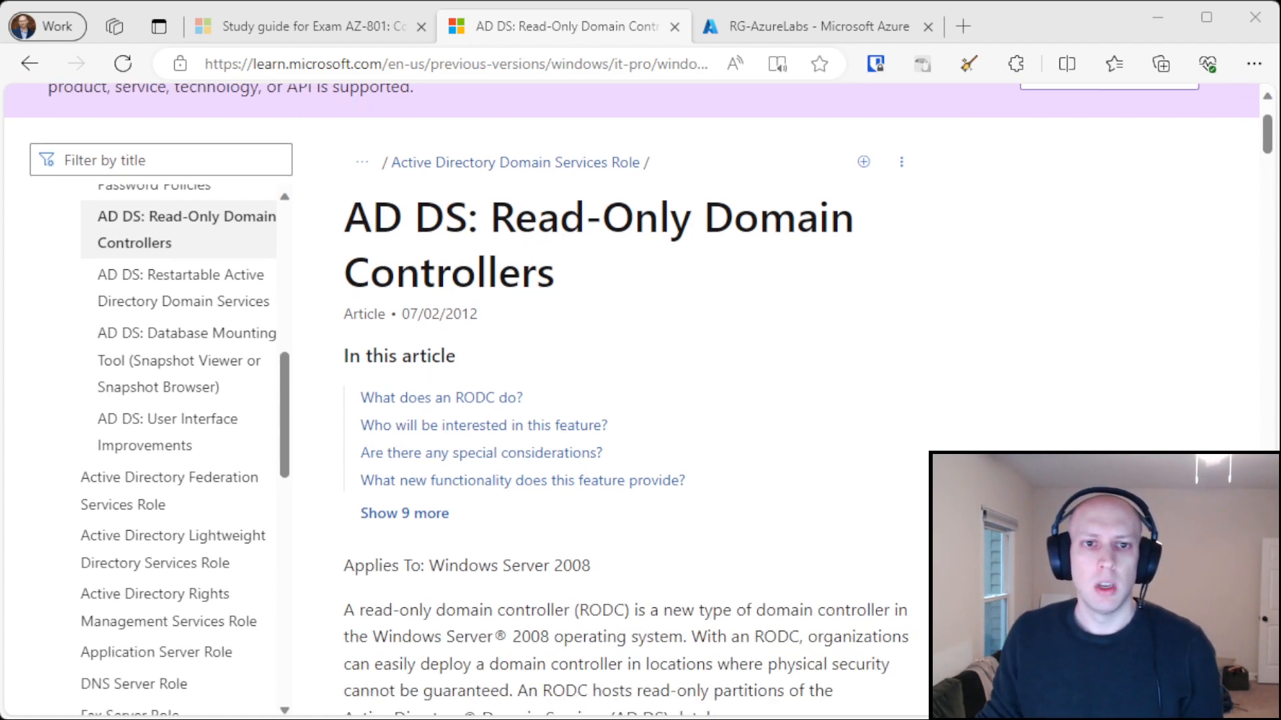
{"action": "scroll", "coordinate": [640, 400], "scroll_direction": "up", "scroll_amount": 3}
{"action": "scroll", "coordinate": [640, 400], "scroll_direction": "down", "scroll_amount": 1}
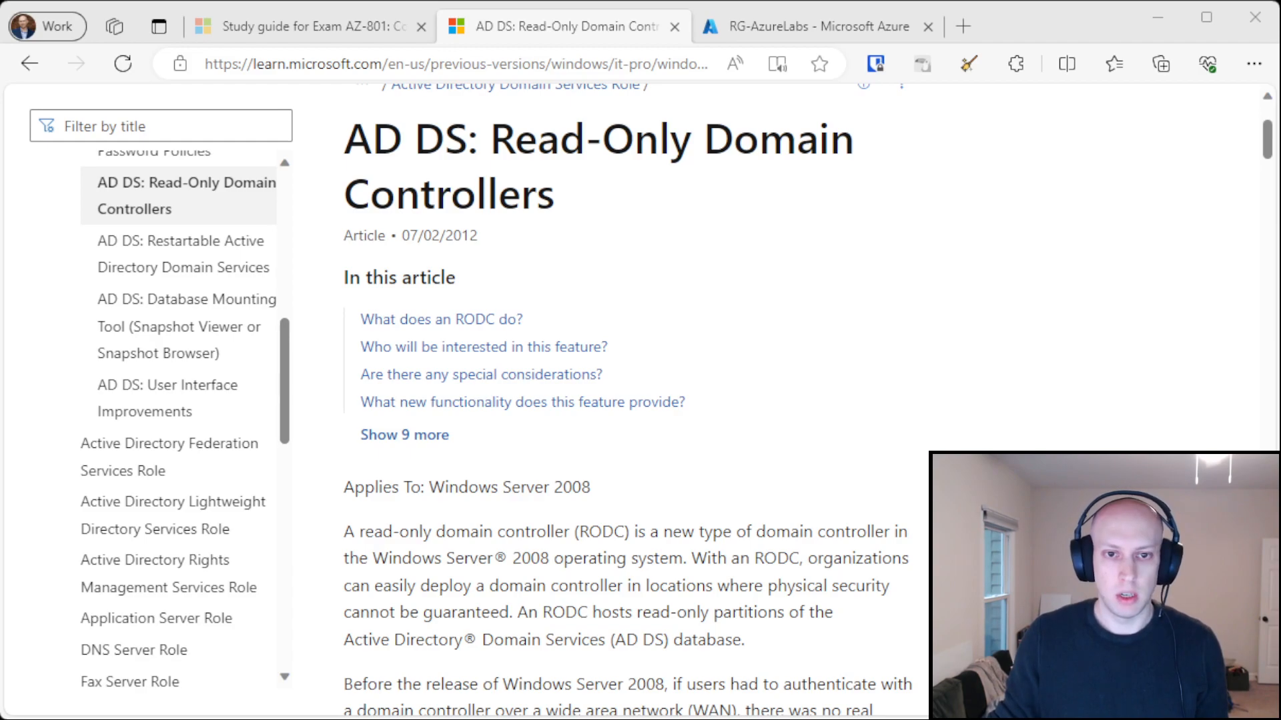
{"action": "left_click_drag", "start_coordinate": [692, 559], "coordinate": [514, 618]}
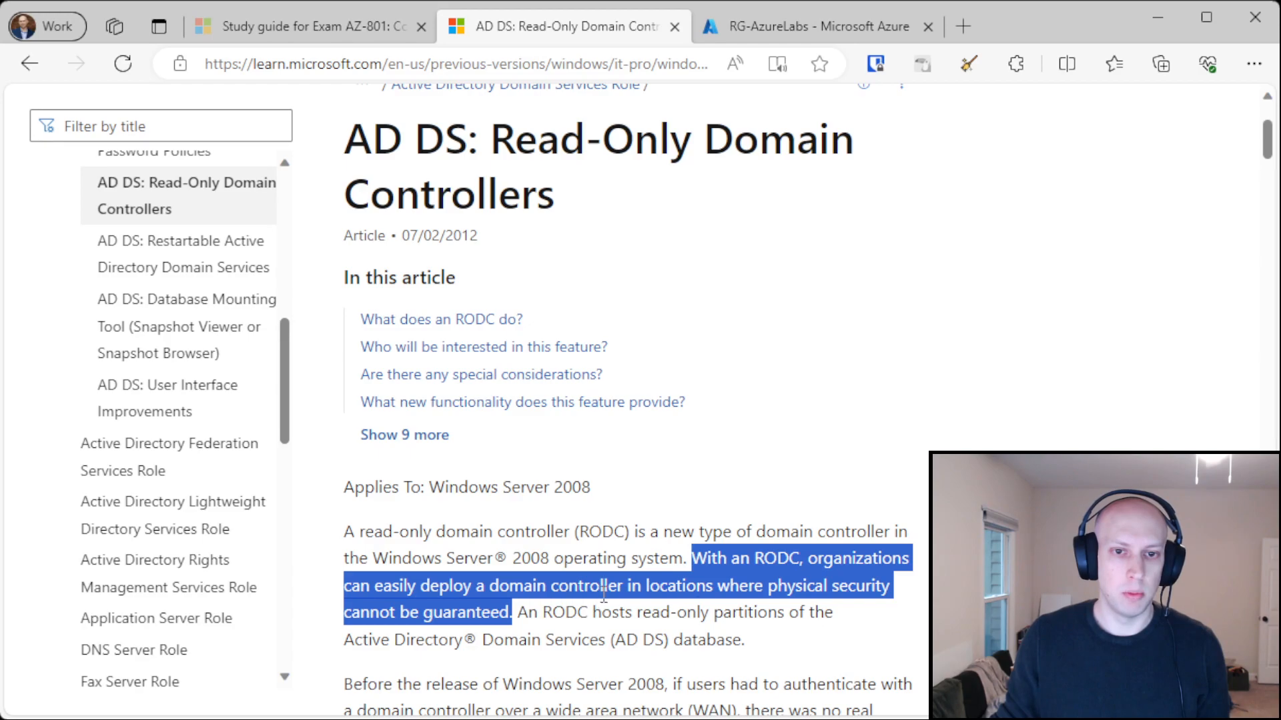
{"action": "left_click", "coordinate": [796, 594]}
{"action": "left_click_drag", "start_coordinate": [765, 588], "coordinate": [511, 615]}
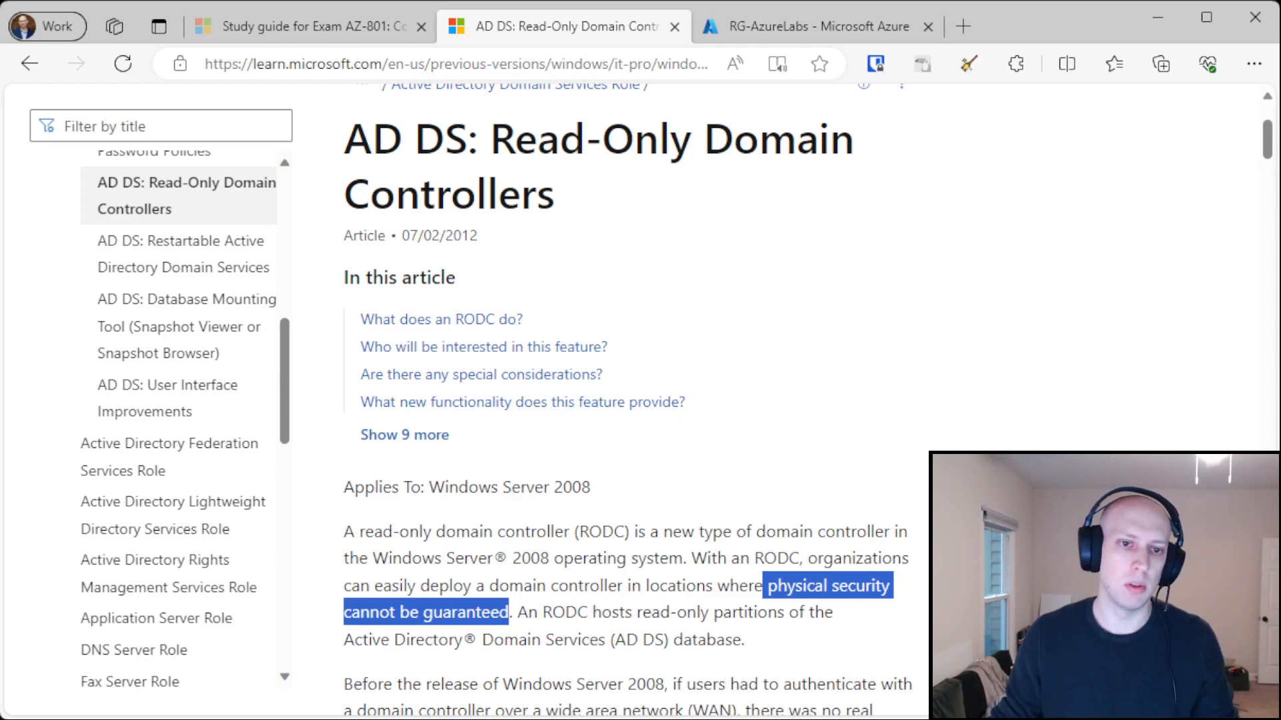
{"action": "left_click", "coordinate": [960, 554]}
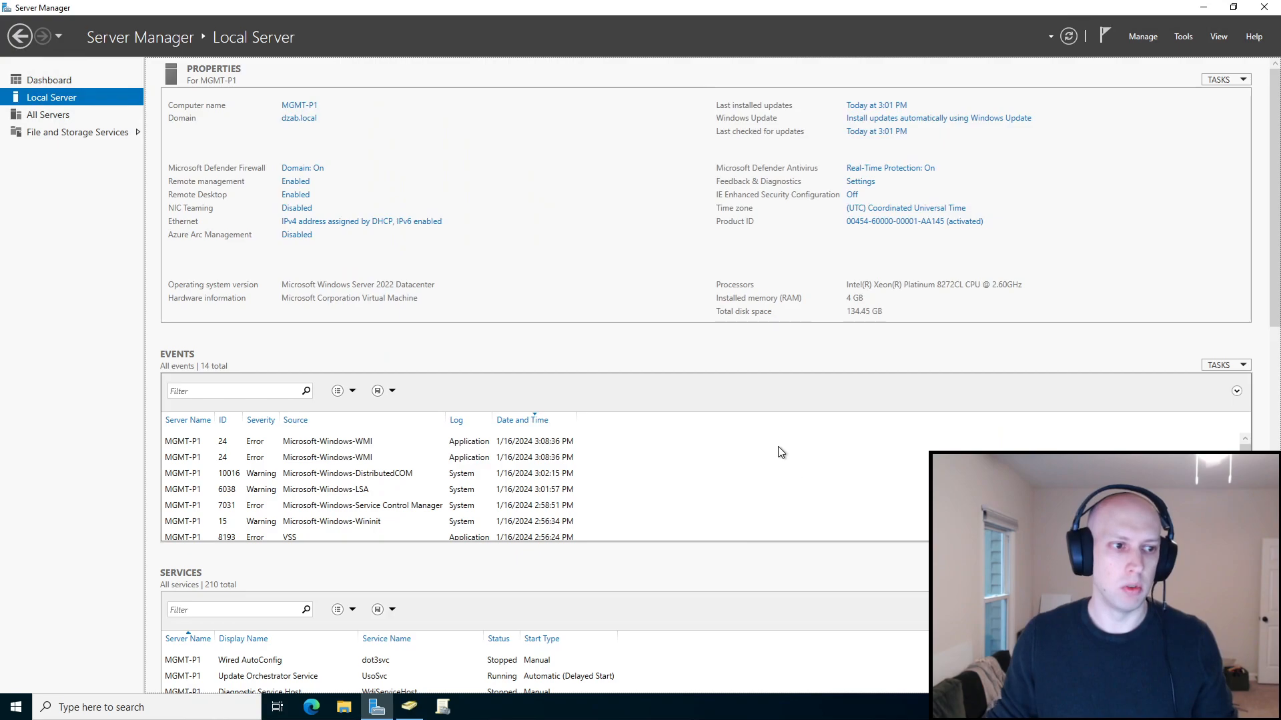
Switch to Active Directory Users and Computers and look at the RODC-CLIENT and RODC-P1 computers in the Servers OU.
{"action": "left_click", "coordinate": [409, 707]}
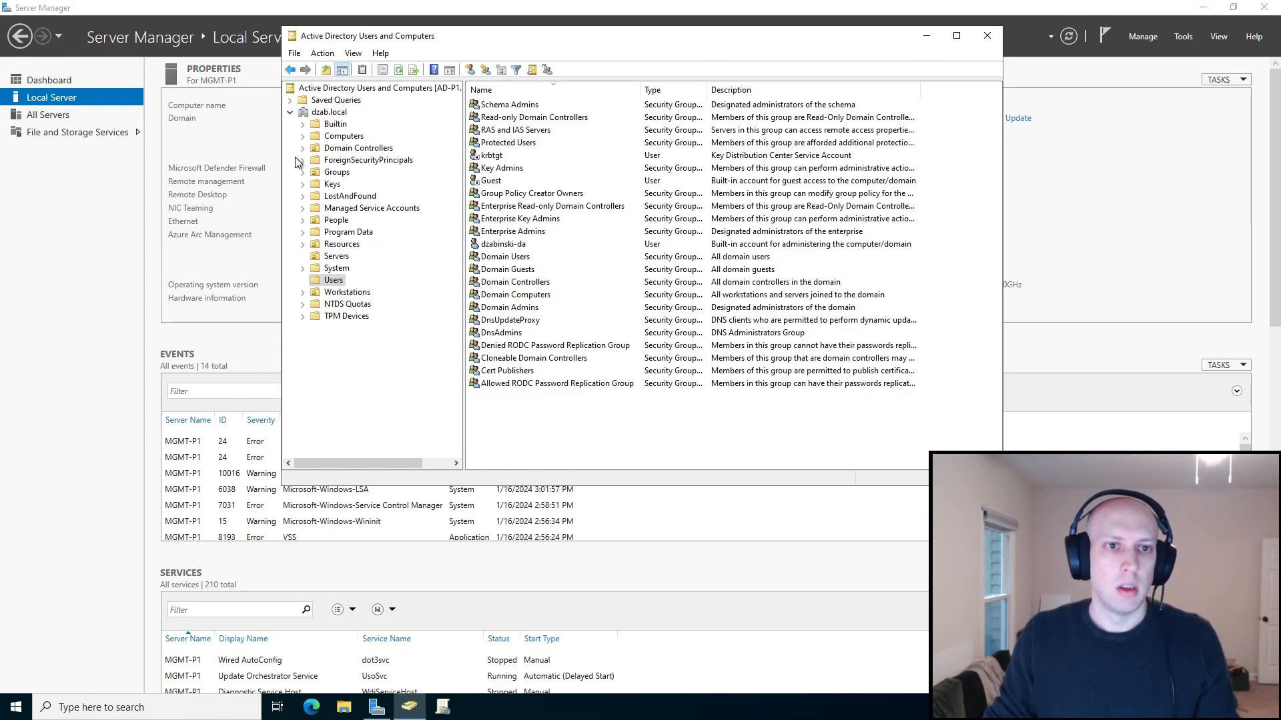
{"action": "left_click", "coordinate": [337, 256]}
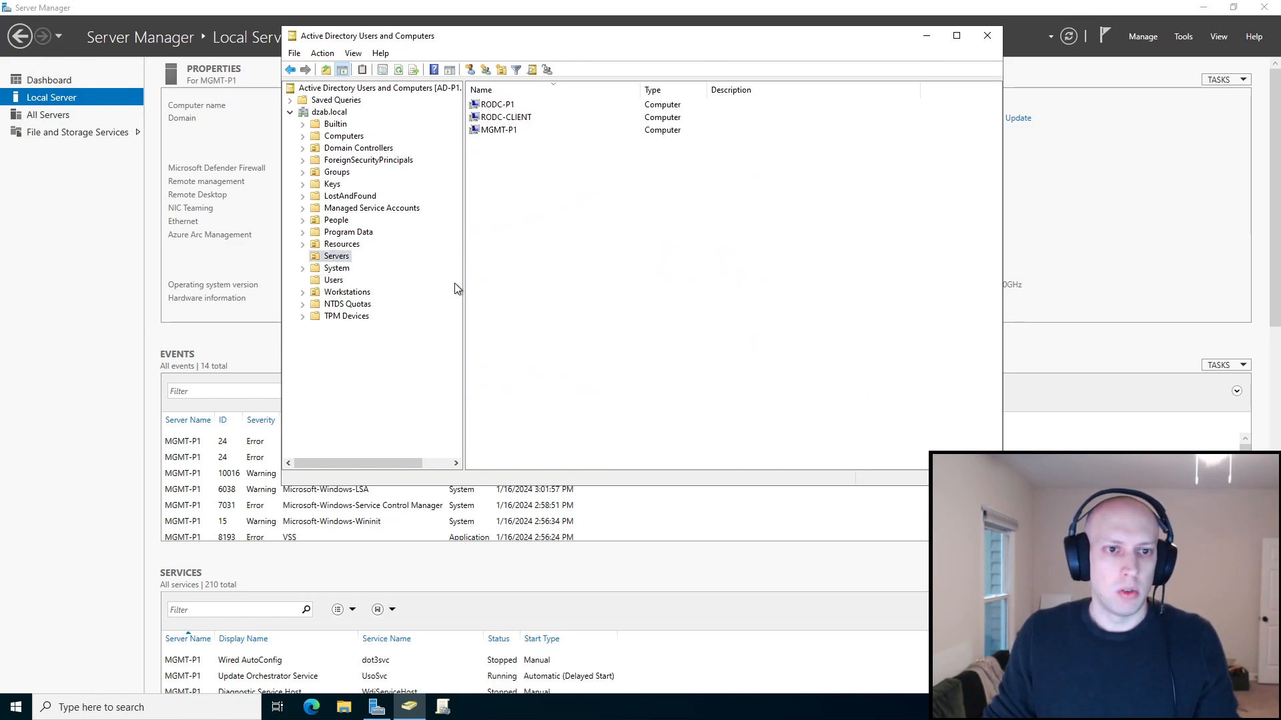
{"action": "left_click", "coordinate": [508, 118]}
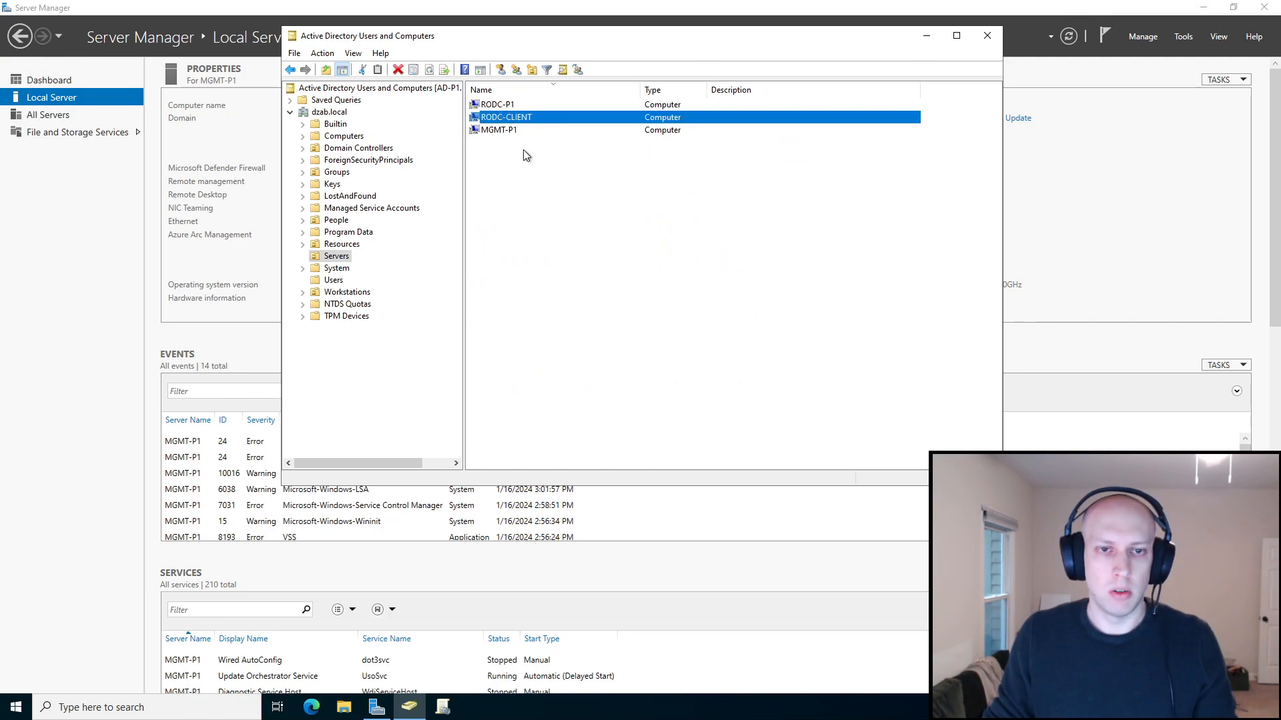
{"action": "key", "text": "Up"}
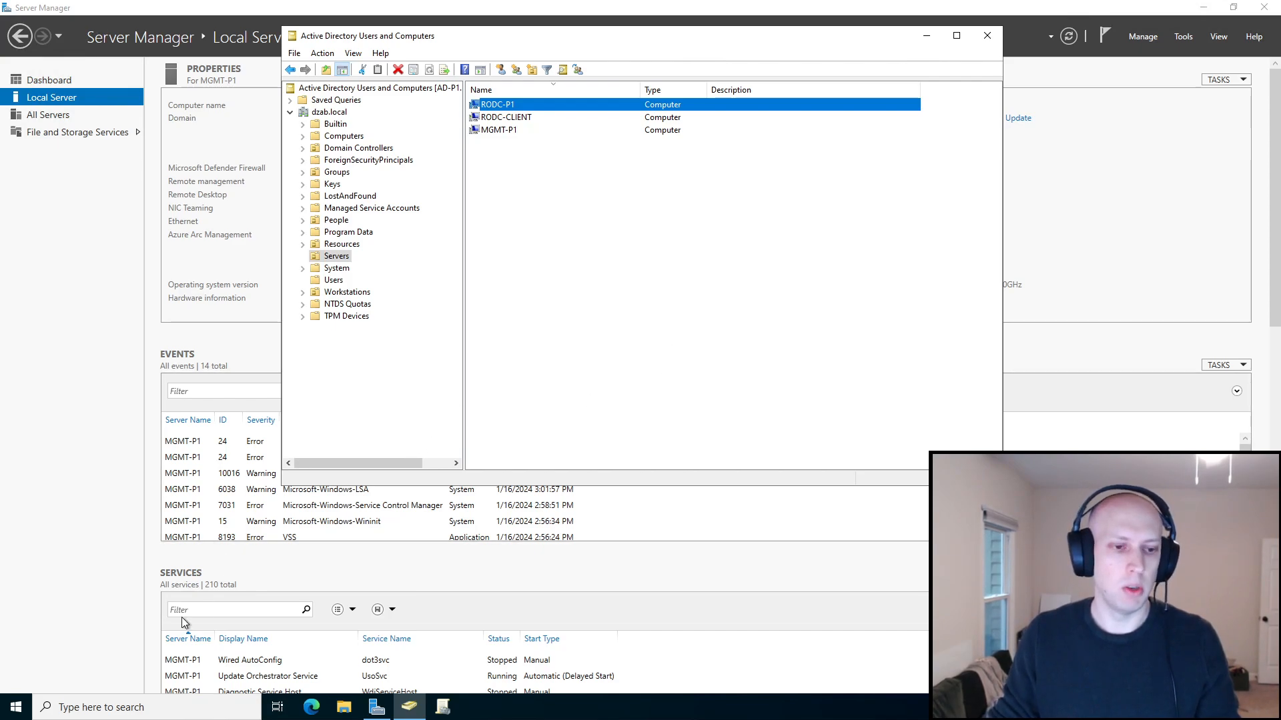
Connect to RODC-P1 with Remote Desktop Connection, entering the account password.
{"action": "left_click", "coordinate": [146, 706]}
{"action": "type", "text": "remote"}
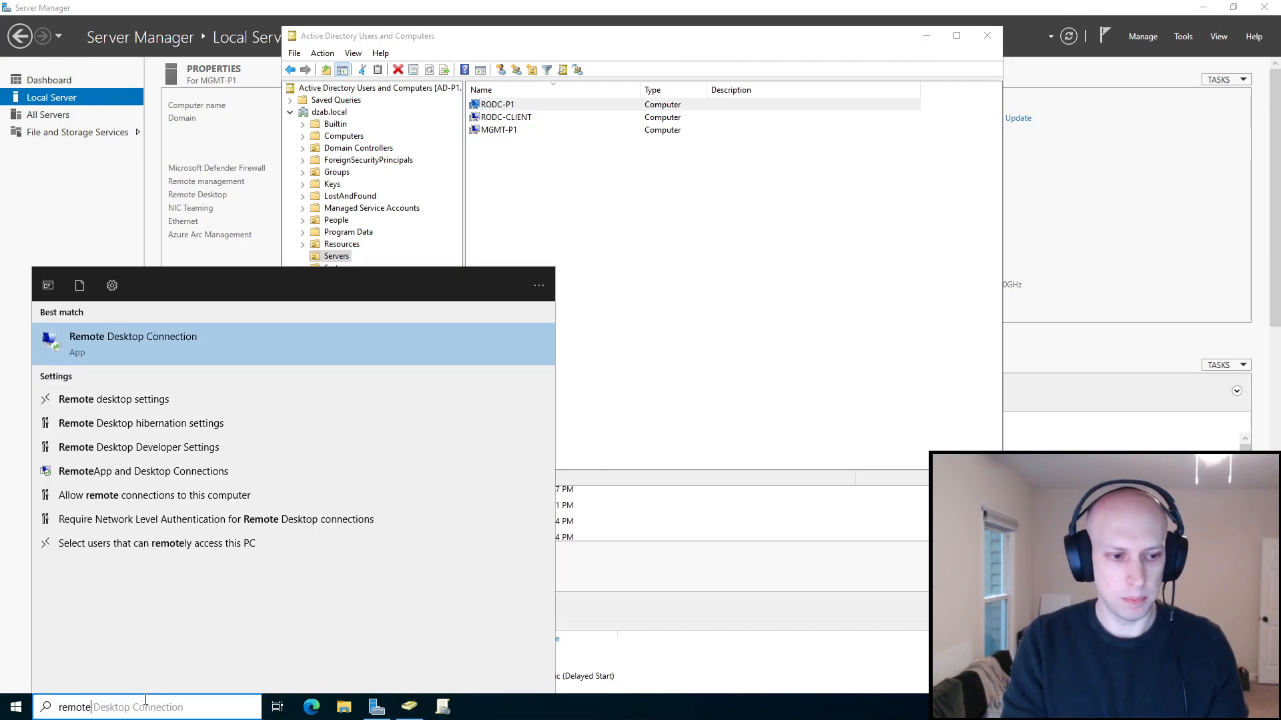
{"action": "left_click", "coordinate": [149, 346]}
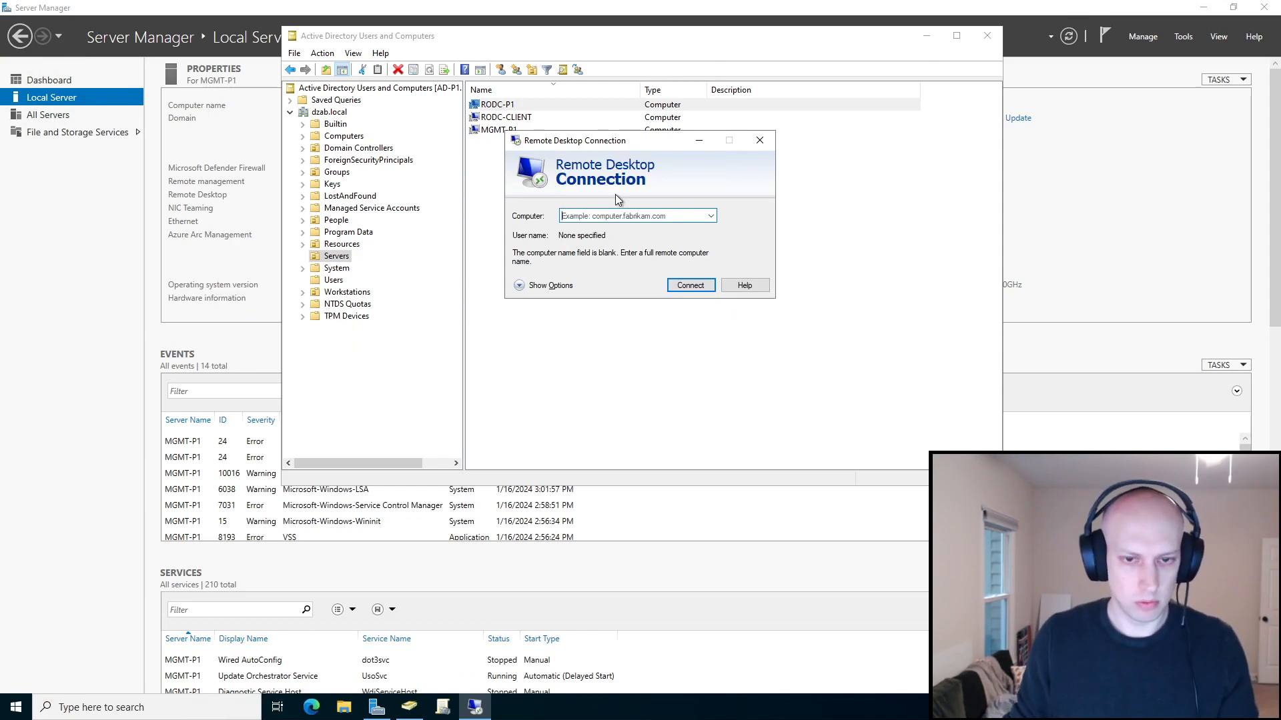
{"action": "type", "text": "R"}
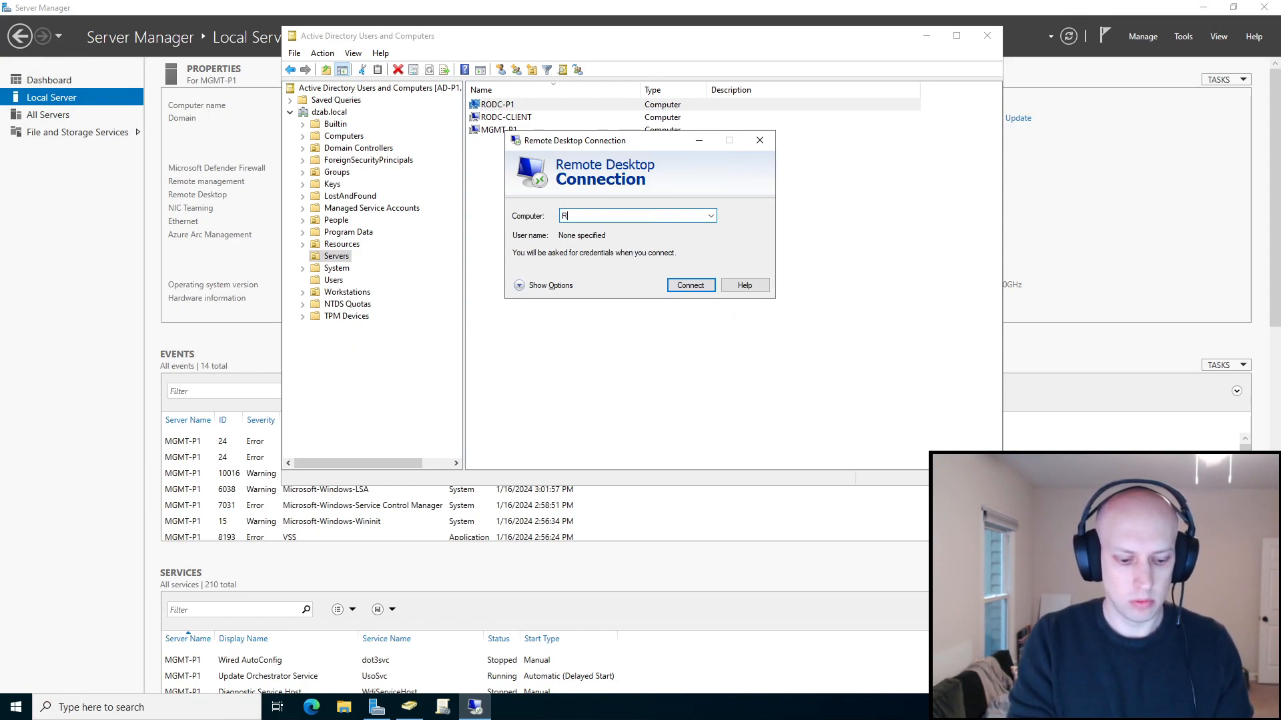
{"action": "type", "text": "ODC-P1"}
{"action": "key", "text": "Return"}
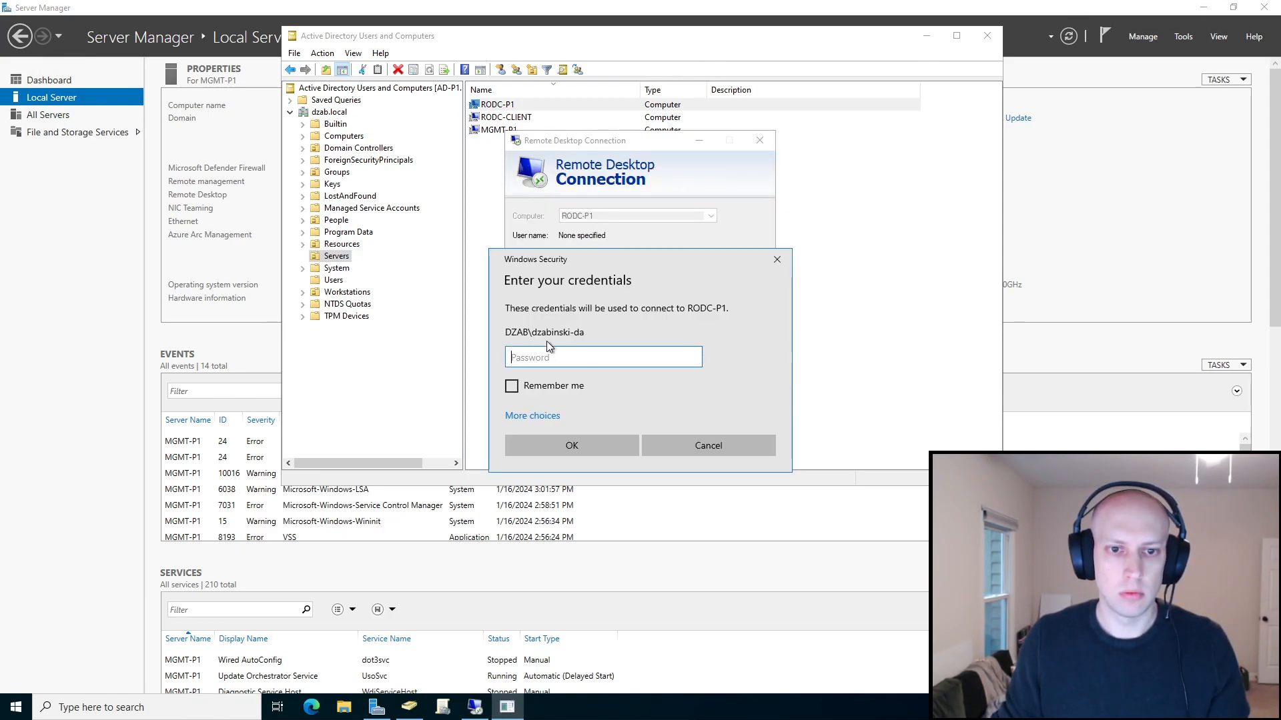
{"action": "type", "text": "********"}
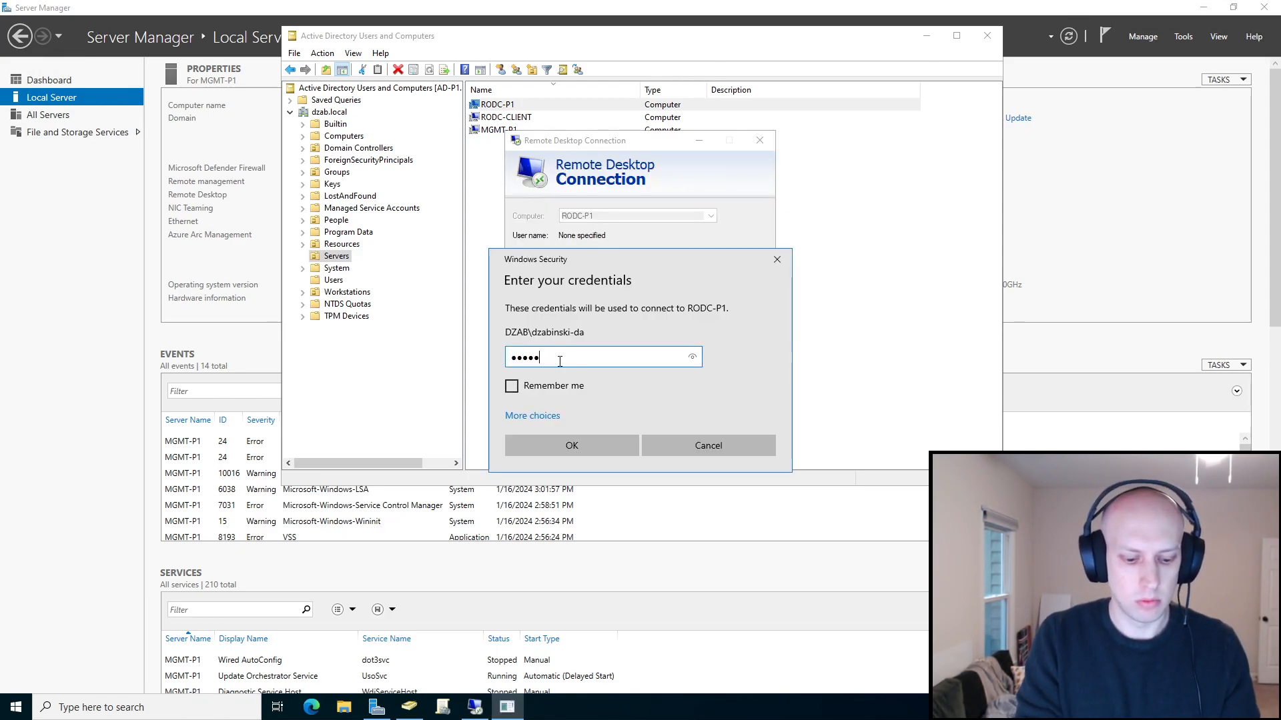
{"action": "key", "text": "Return"}
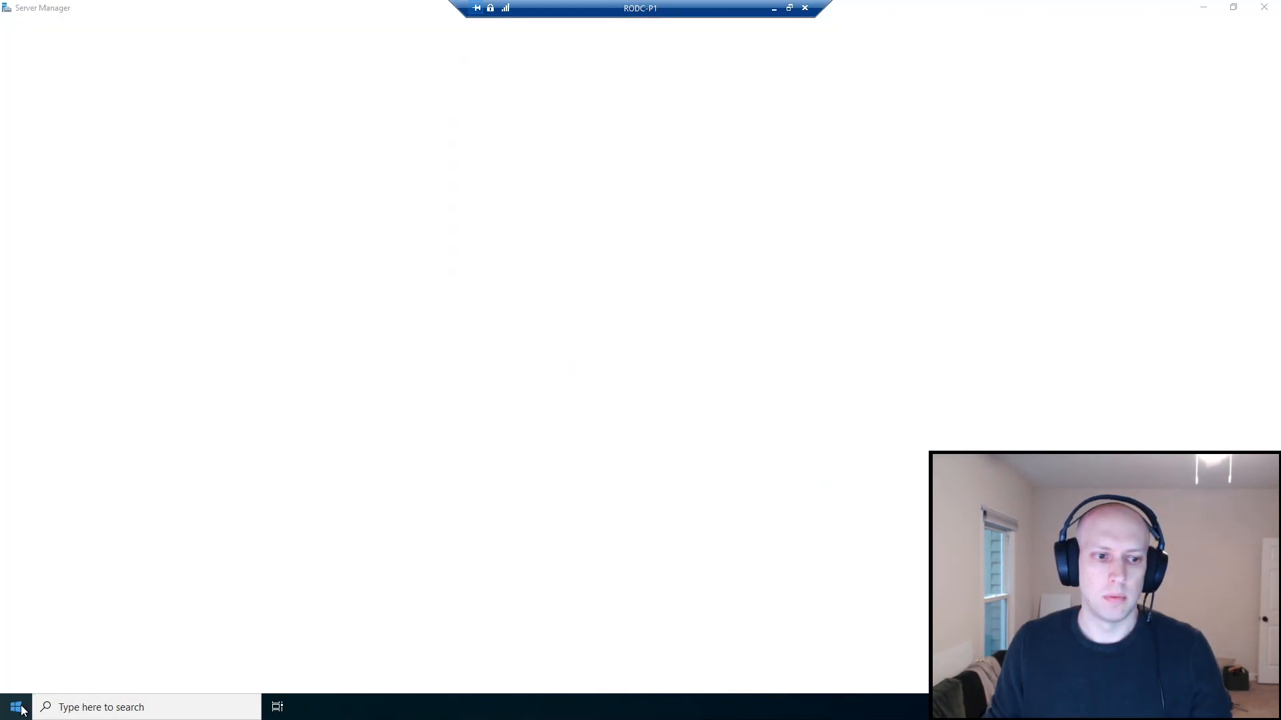
Dismiss the Windows Admin Center notice and start adding roles and features, keeping the default installation type and RODC-P1 as destination server.
{"action": "left_click", "coordinate": [21, 710]}
{"action": "left_click", "coordinate": [994, 414]}
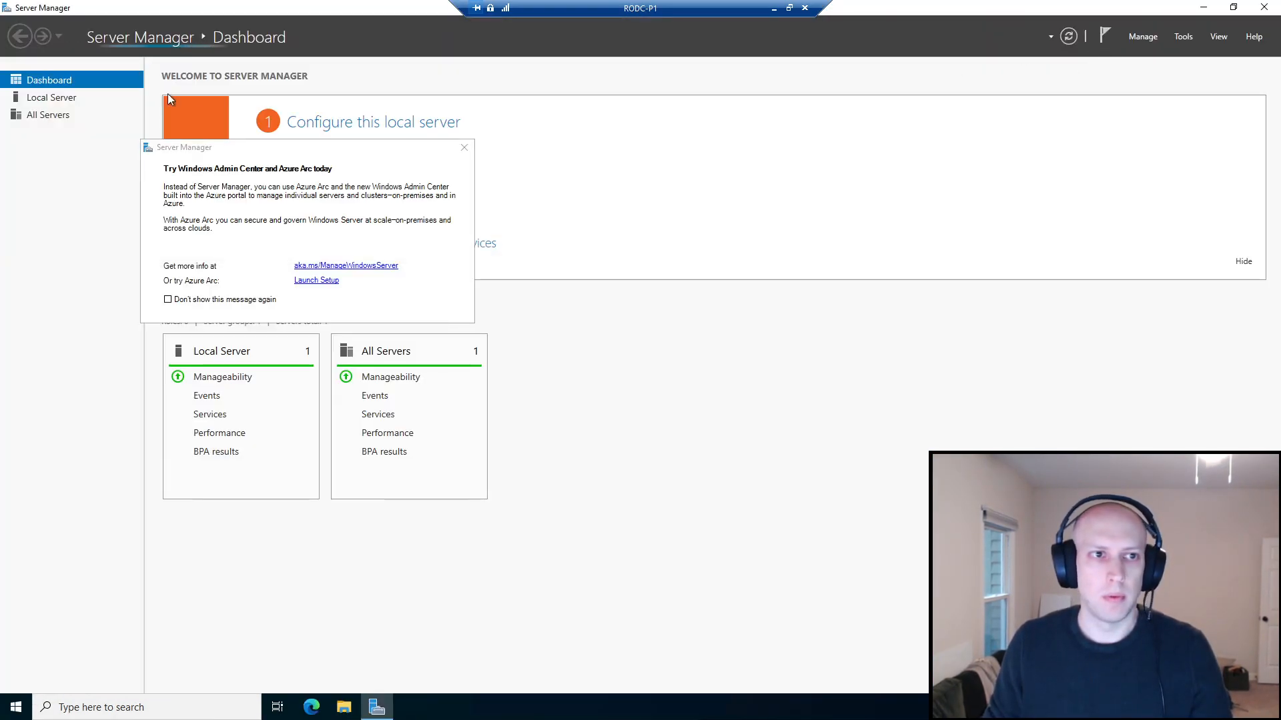
{"action": "left_click", "coordinate": [465, 148]}
{"action": "left_click", "coordinate": [1143, 36]}
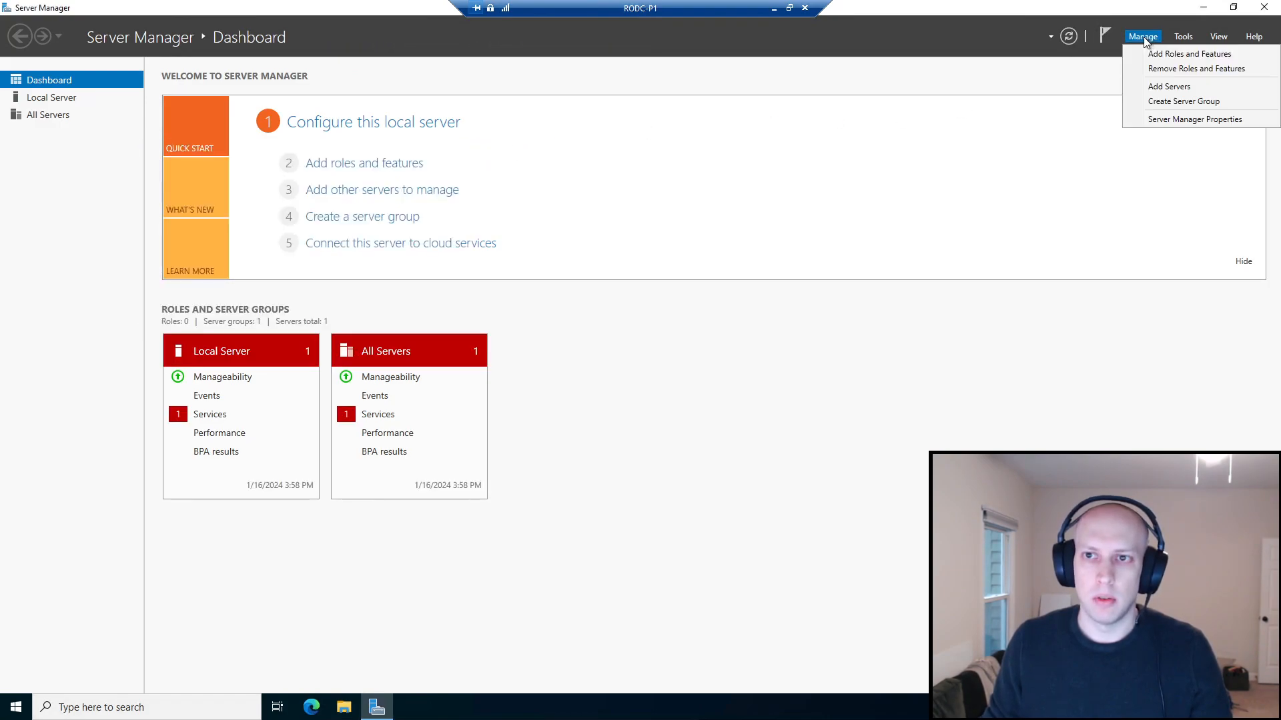
{"action": "left_click", "coordinate": [1183, 56]}
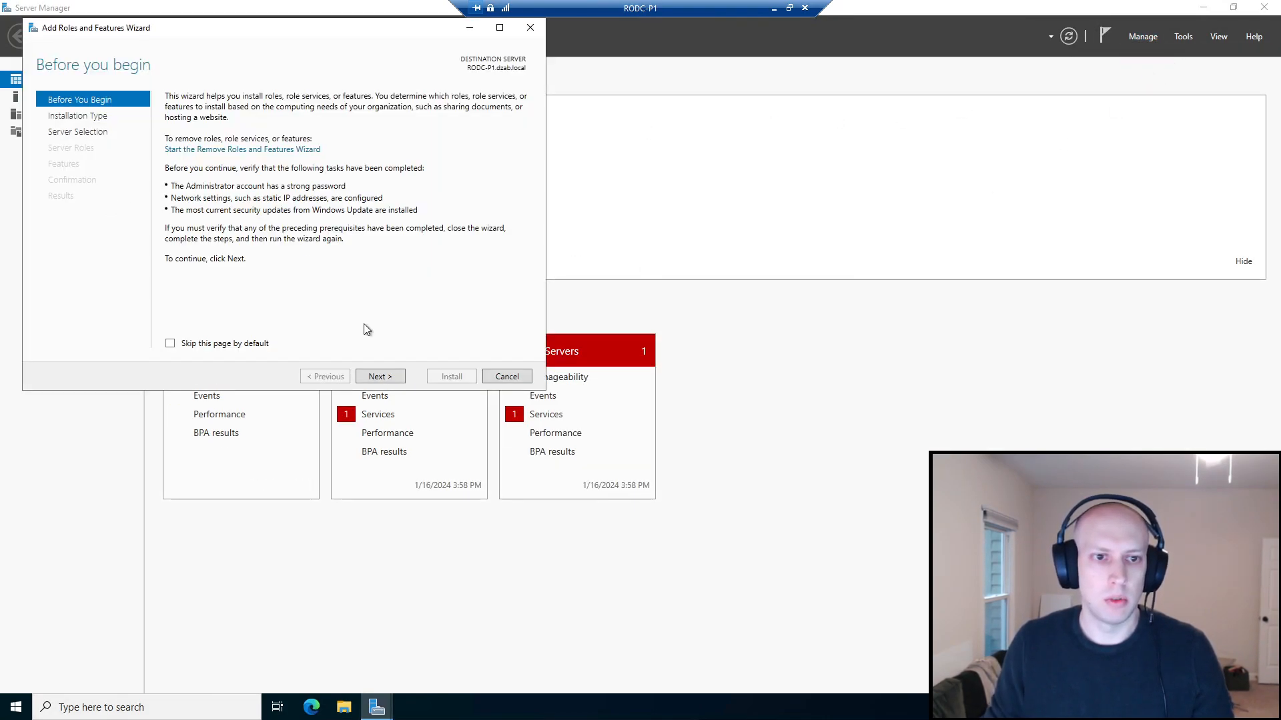
{"action": "left_click", "coordinate": [382, 376]}
{"action": "left_click", "coordinate": [382, 377]}
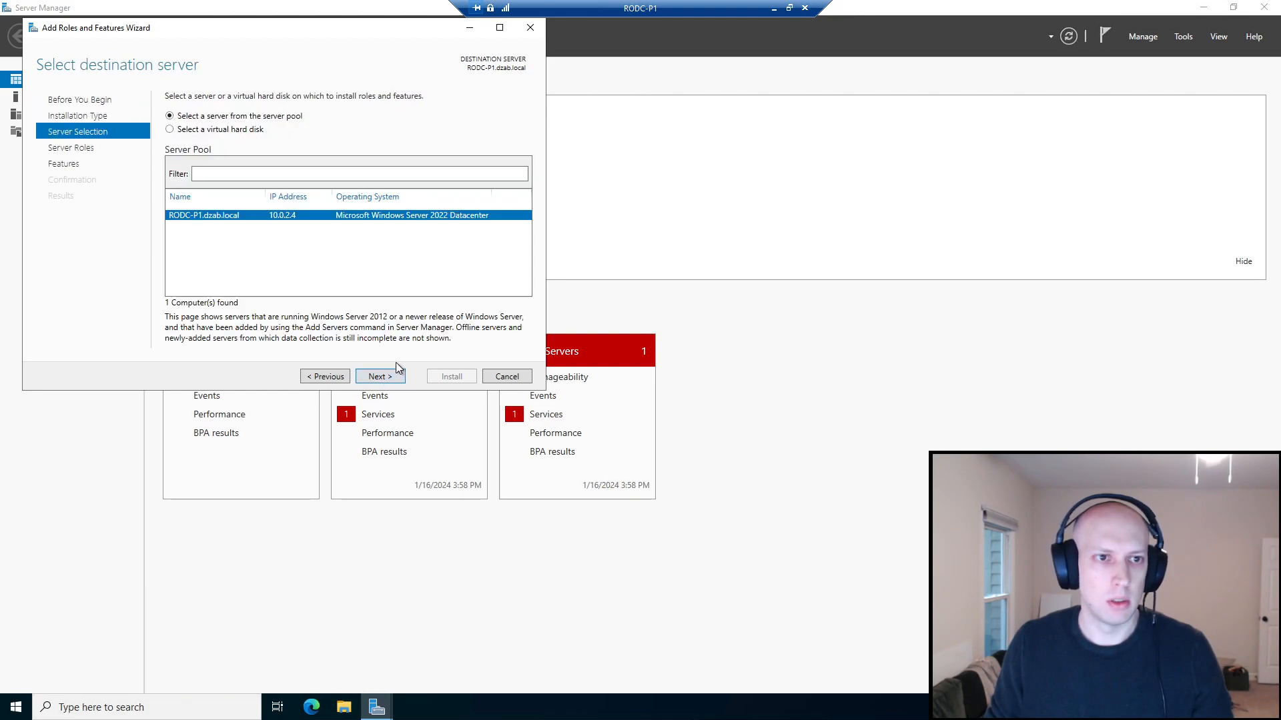
{"action": "left_click", "coordinate": [381, 377]}
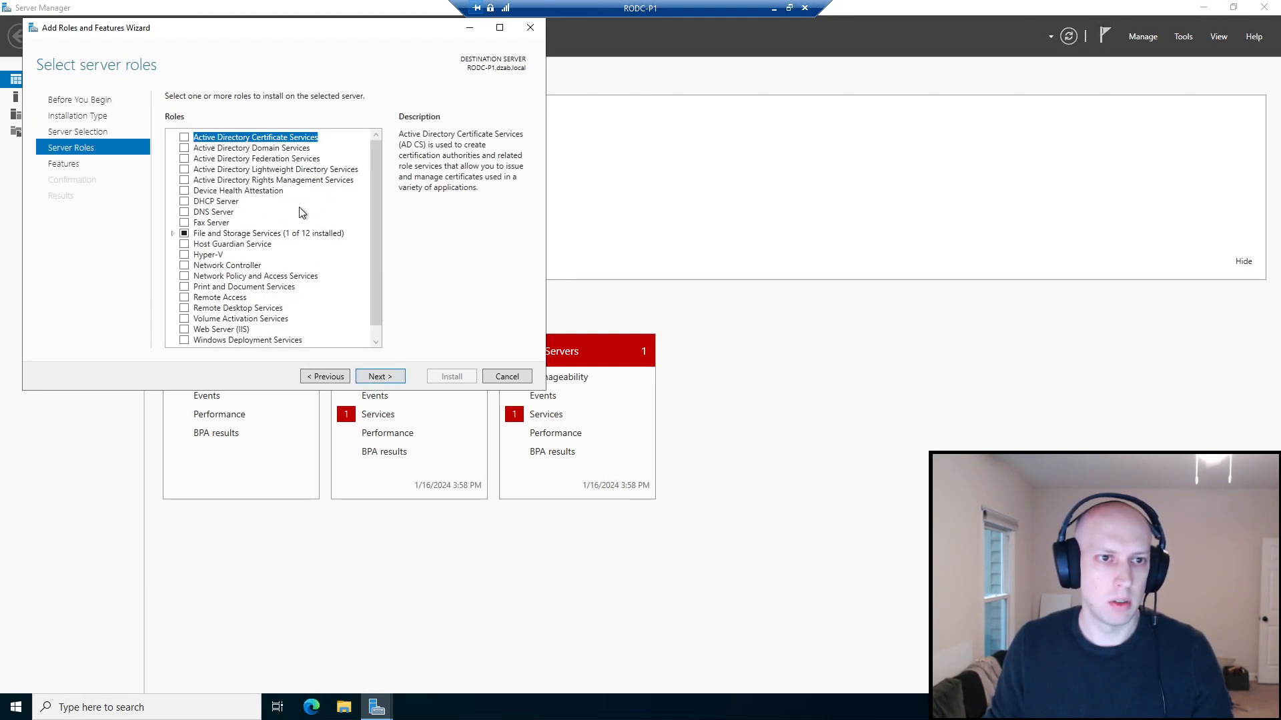
Select the Active Directory Domain Services role with its required management tools and keep the preselected features.
{"action": "left_click", "coordinate": [184, 147]}
{"action": "left_click", "coordinate": [325, 325]}
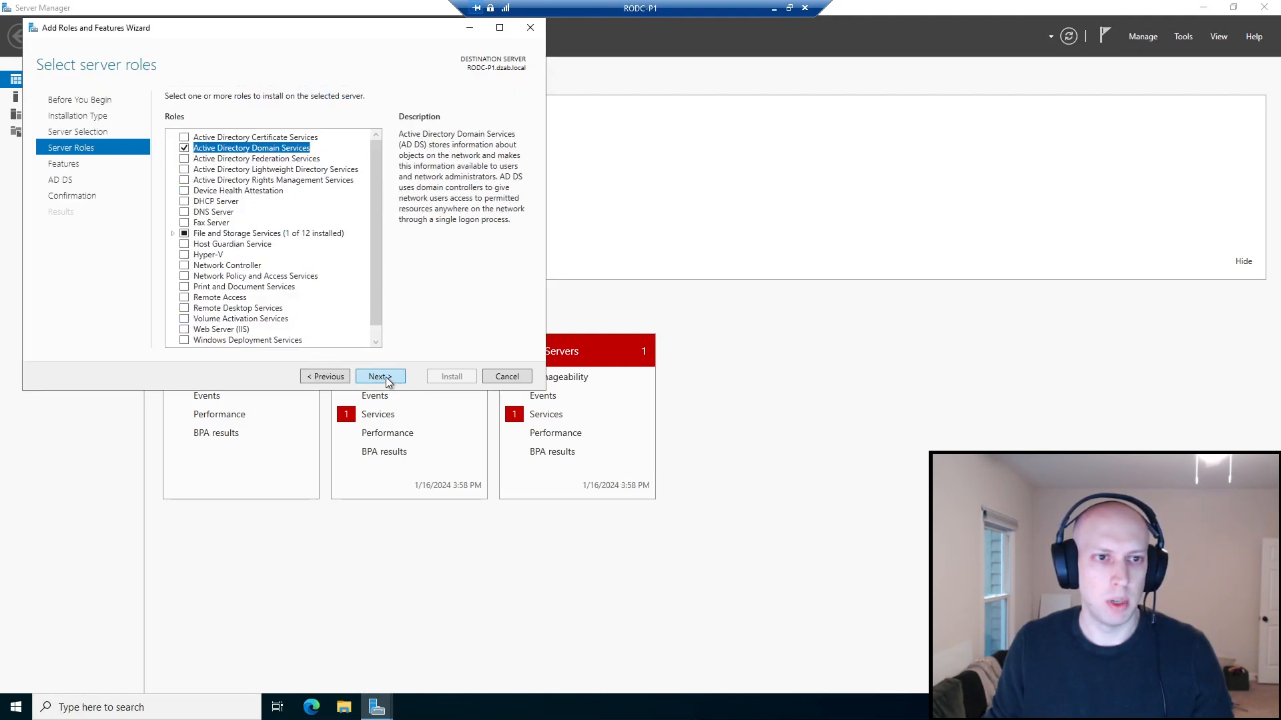
{"action": "left_click", "coordinate": [381, 376]}
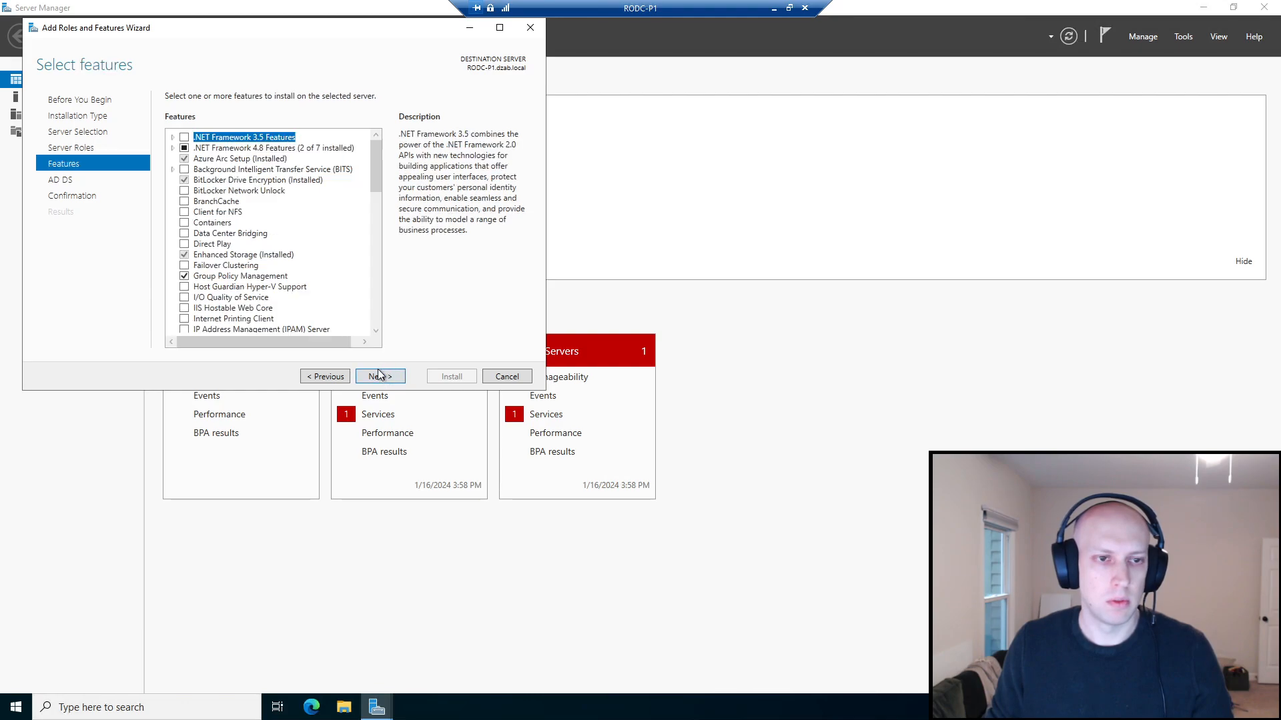
{"action": "left_click", "coordinate": [379, 375]}
{"action": "left_click", "coordinate": [389, 378]}
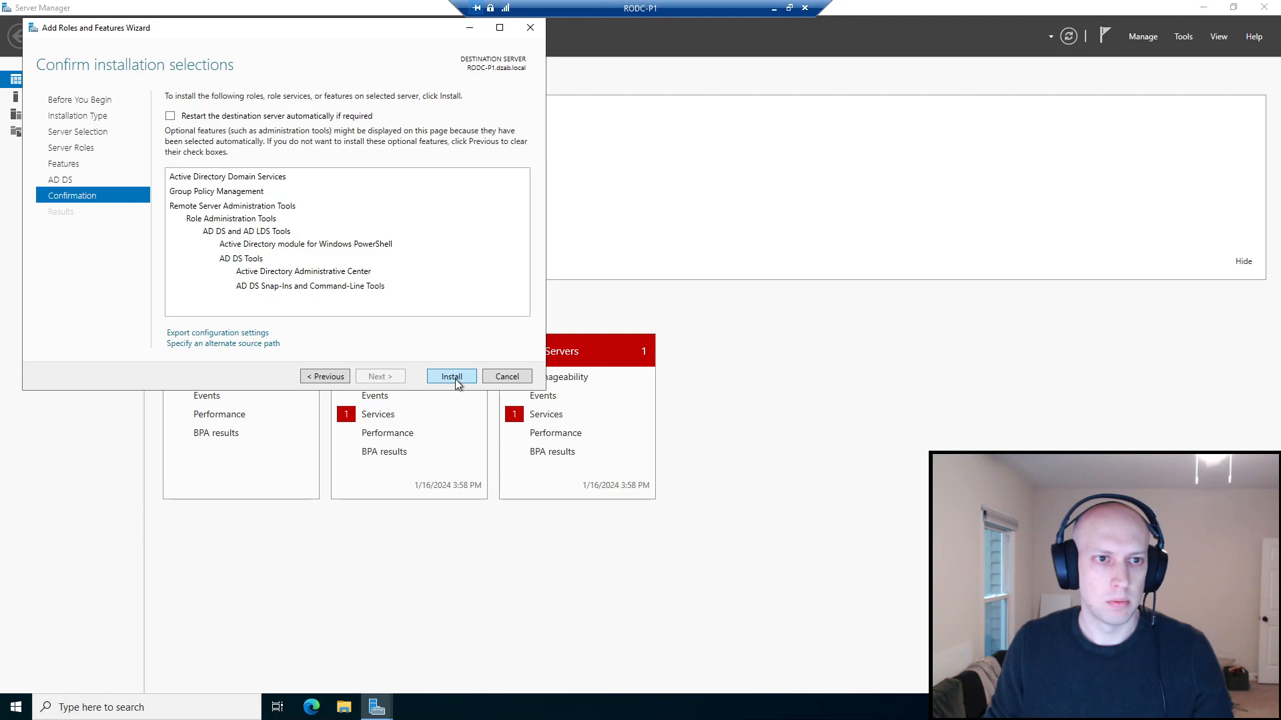
Allow the destination server to restart automatically if required and install the selected roles and features.
{"action": "left_click", "coordinate": [270, 117]}
{"action": "left_click", "coordinate": [687, 400]}
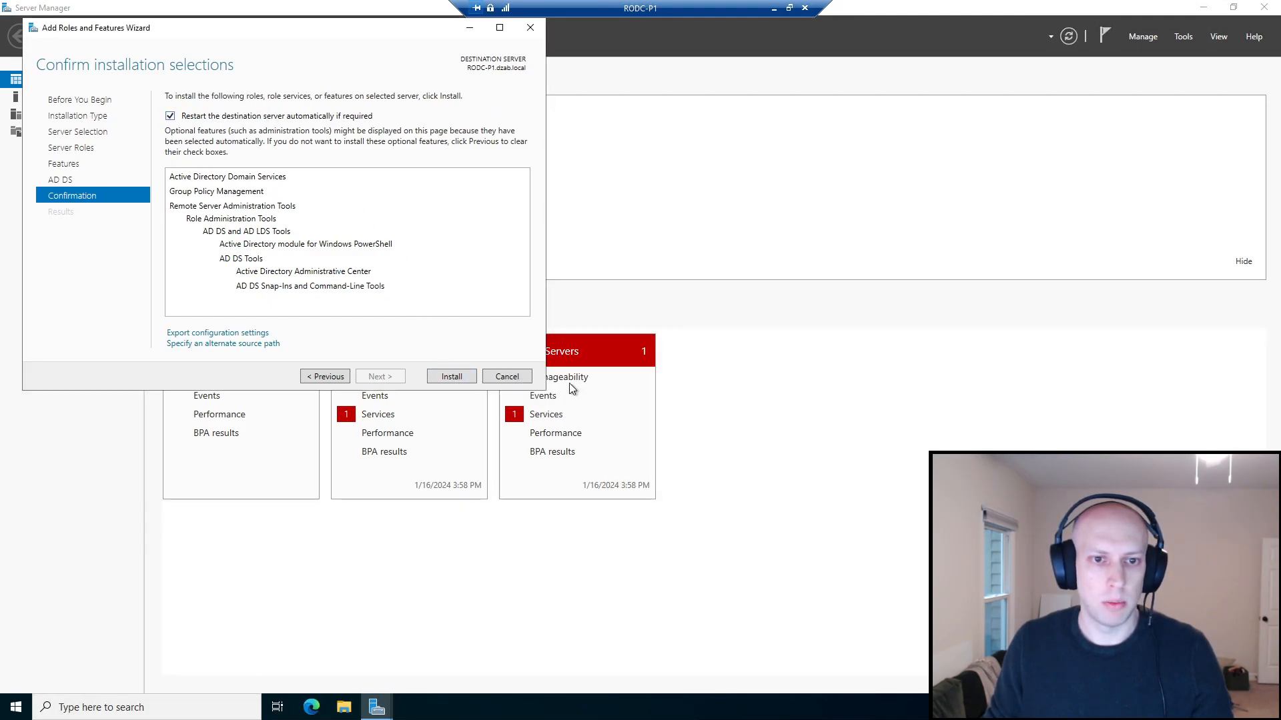
{"action": "left_click", "coordinate": [447, 377]}
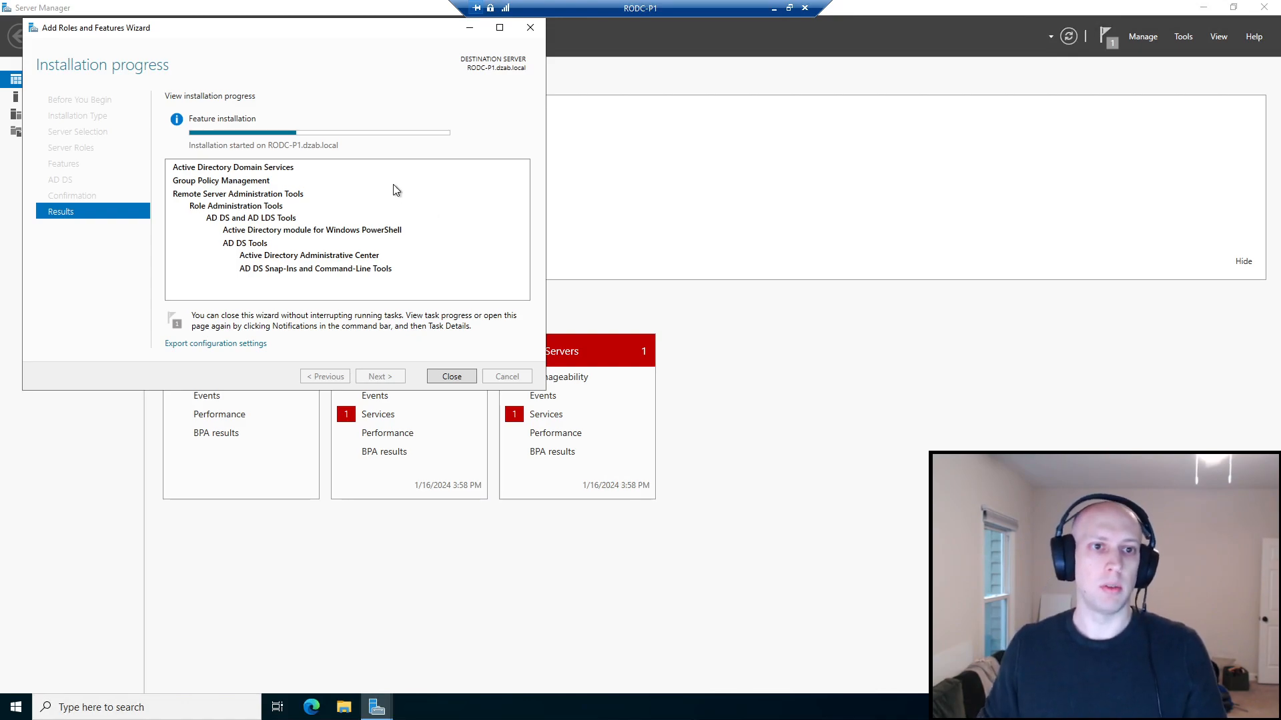
{"action": "left_click_drag", "start_coordinate": [359, 29], "coordinate": [370, 32]}
{"action": "left_click_drag", "start_coordinate": [523, 68], "coordinate": [541, 68]}
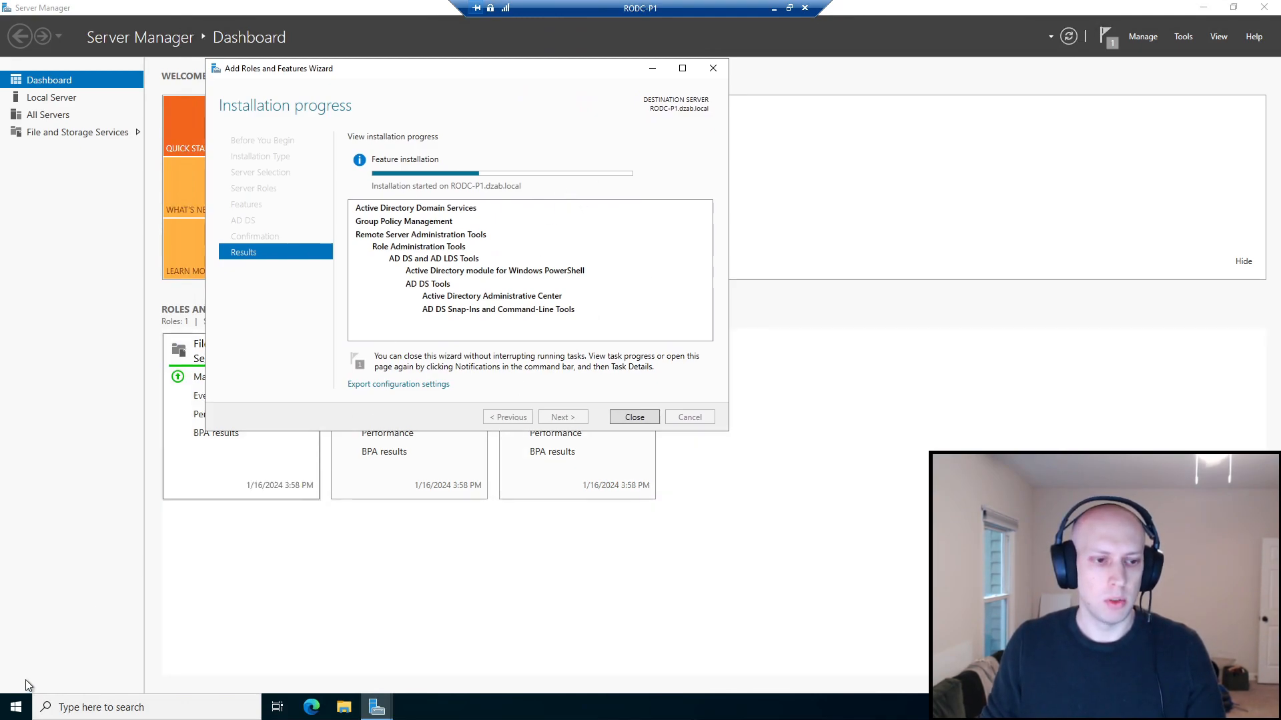
{"action": "left_click", "coordinate": [15, 708]}
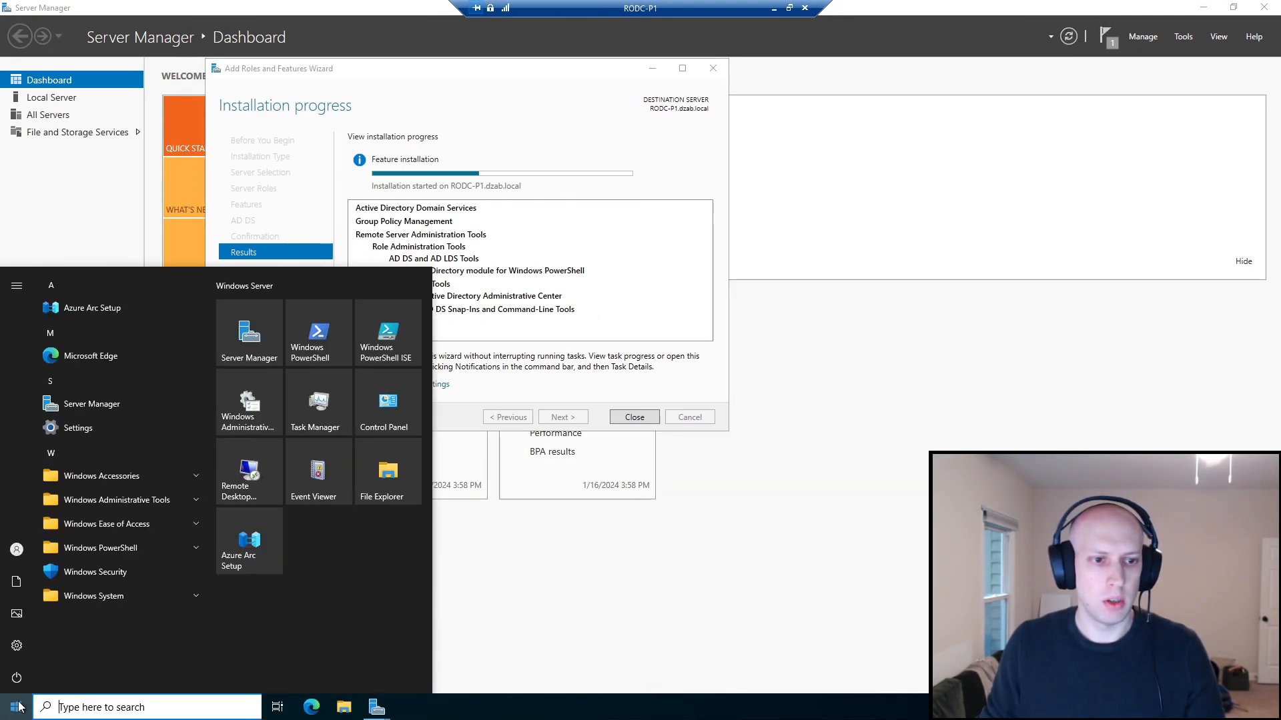
{"action": "left_click", "coordinate": [615, 285]}
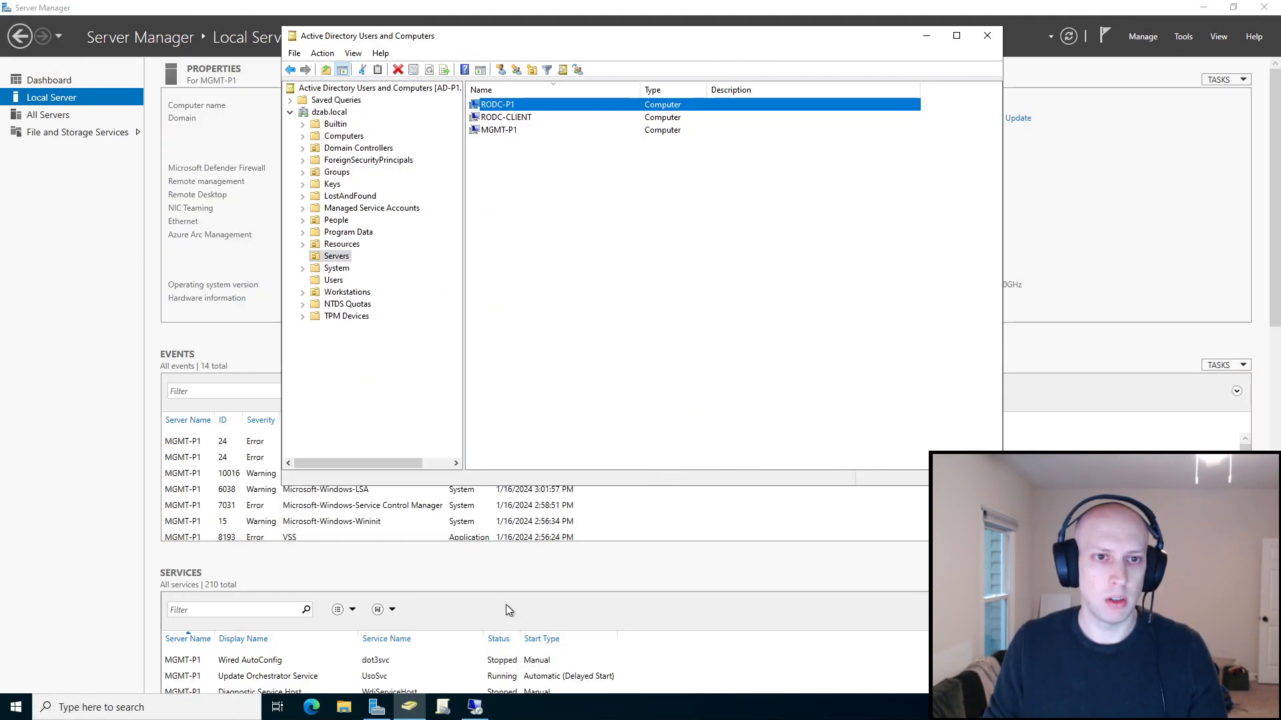
Open Active Directory Sites and Services on the management server MGMT-P1 and expand Sites and Inter-Site Transports.
{"action": "left_click", "coordinate": [14, 707]}
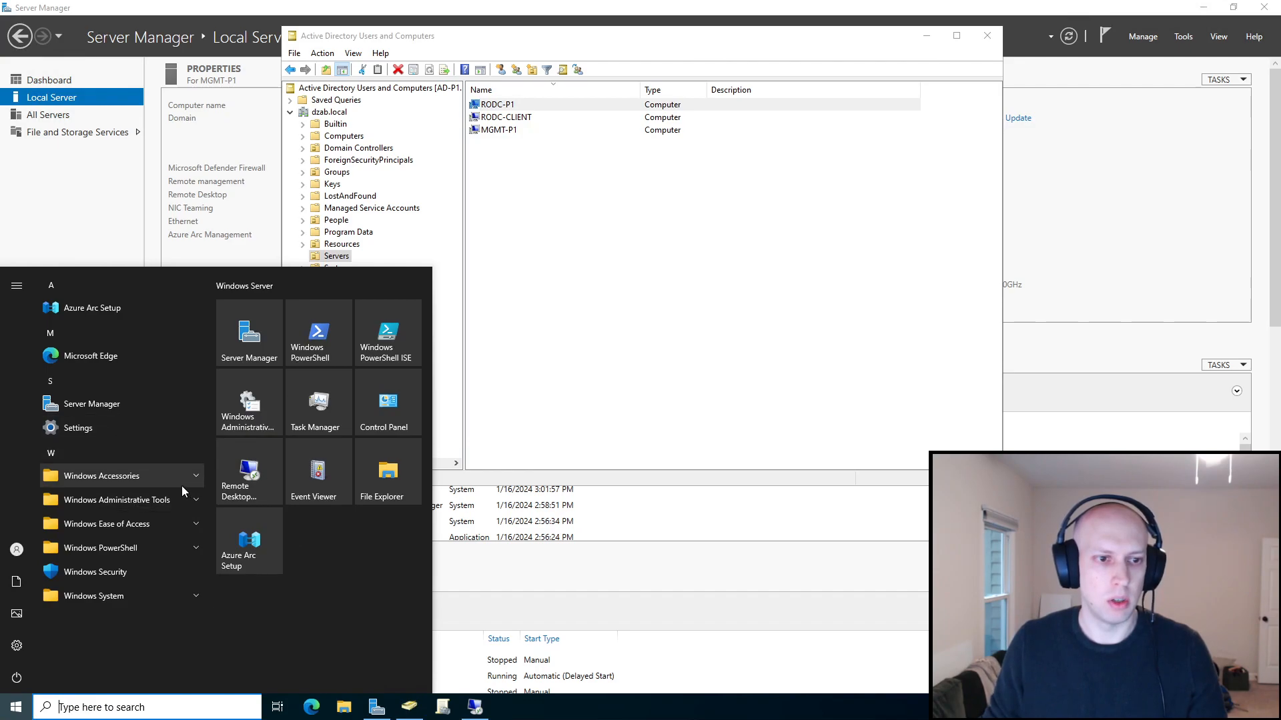
{"action": "left_click", "coordinate": [189, 501]}
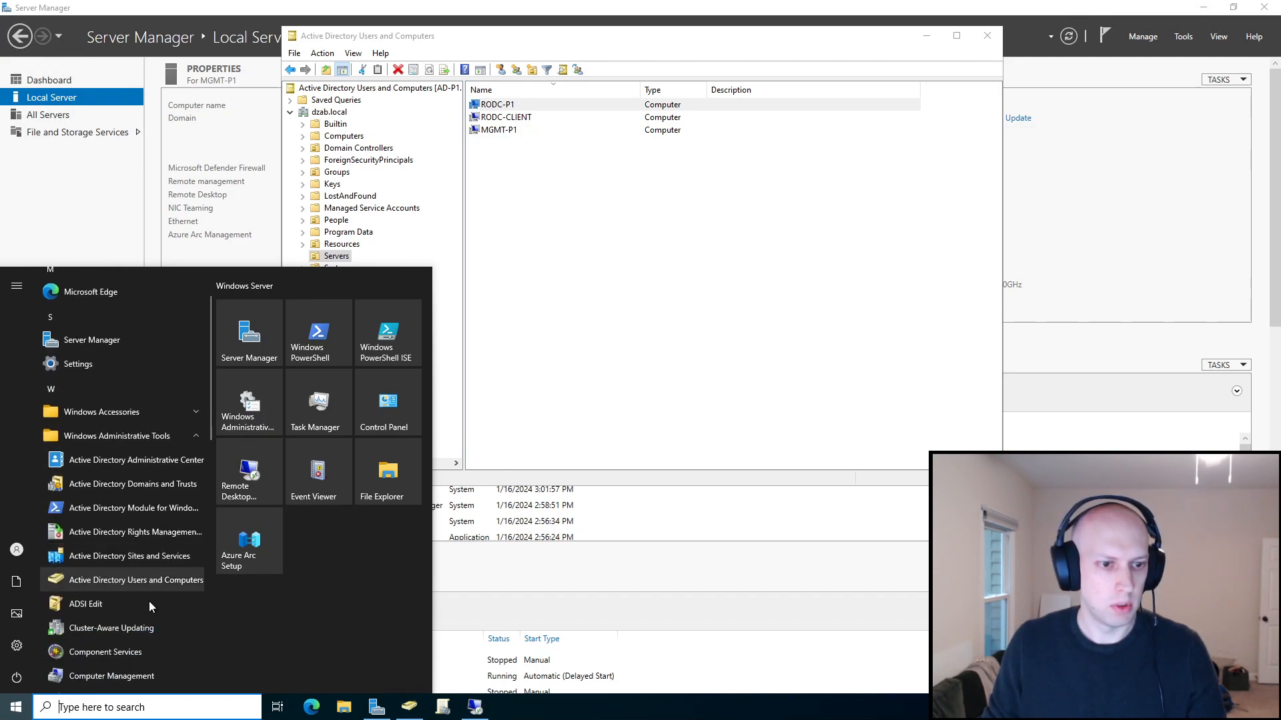
{"action": "left_click", "coordinate": [146, 557]}
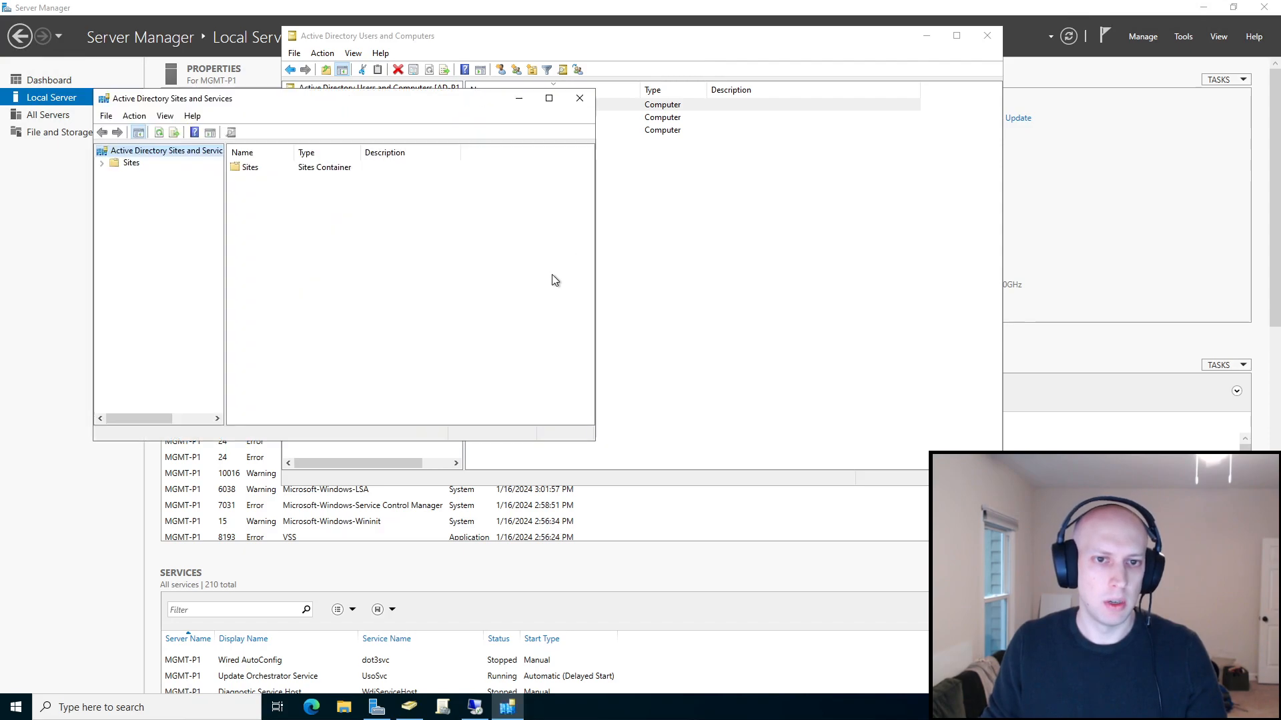
{"action": "left_click", "coordinate": [102, 163]}
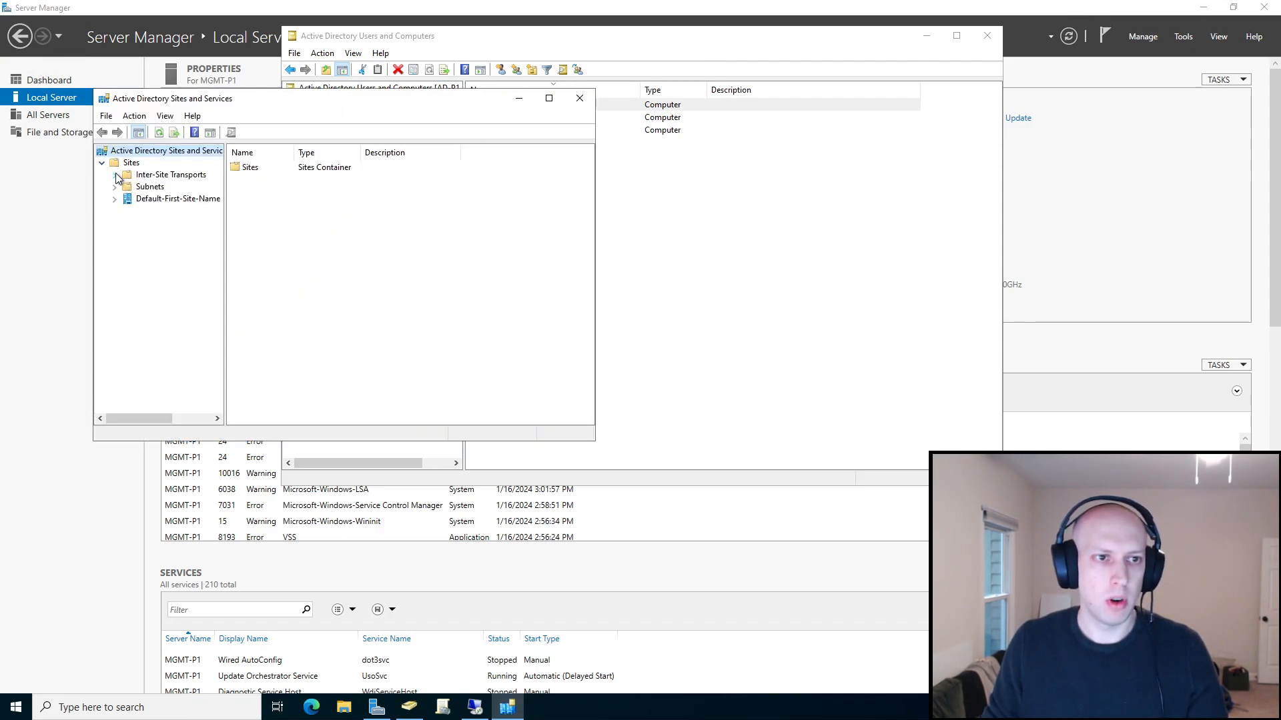
{"action": "left_click", "coordinate": [114, 175]}
Create a subnet with the prefix 10.0.0.0/24 and assign it to the site Default-First-Site-Name.
{"action": "left_click", "coordinate": [141, 212]}
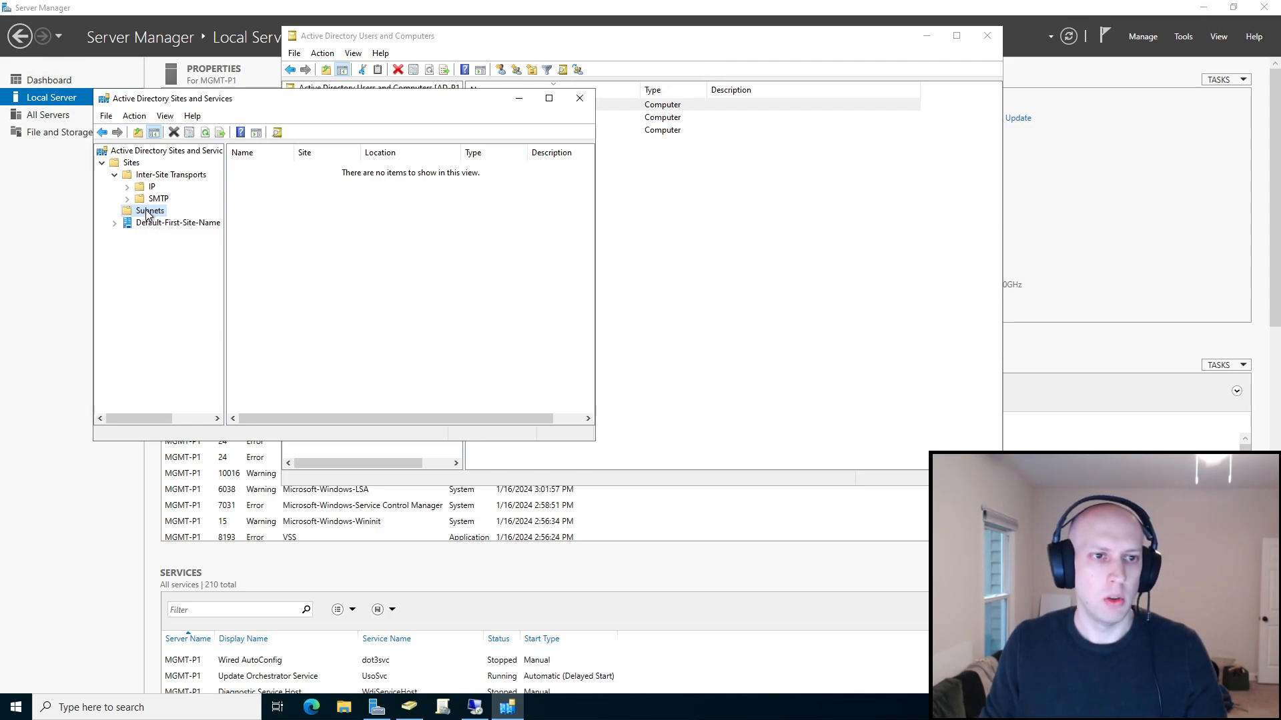
{"action": "right_click", "coordinate": [150, 214]}
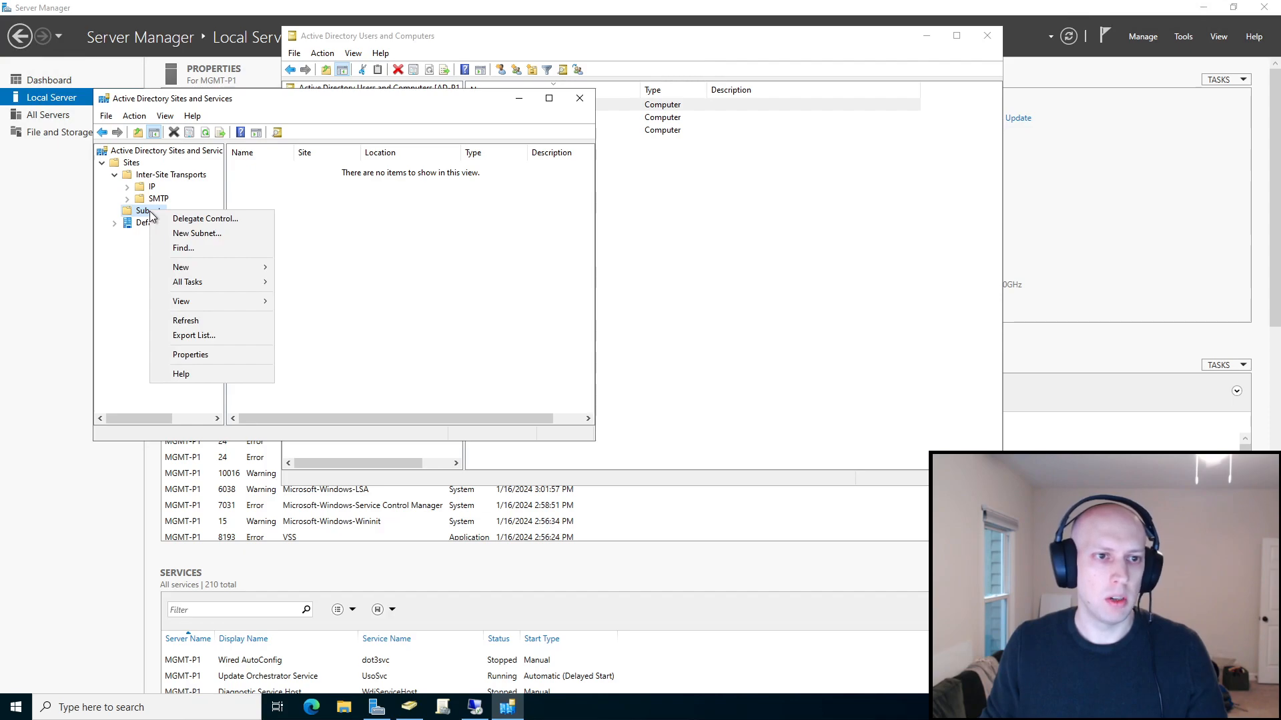
{"action": "left_click", "coordinate": [213, 233]}
{"action": "left_click_drag", "start_coordinate": [271, 116], "coordinate": [580, 100]}
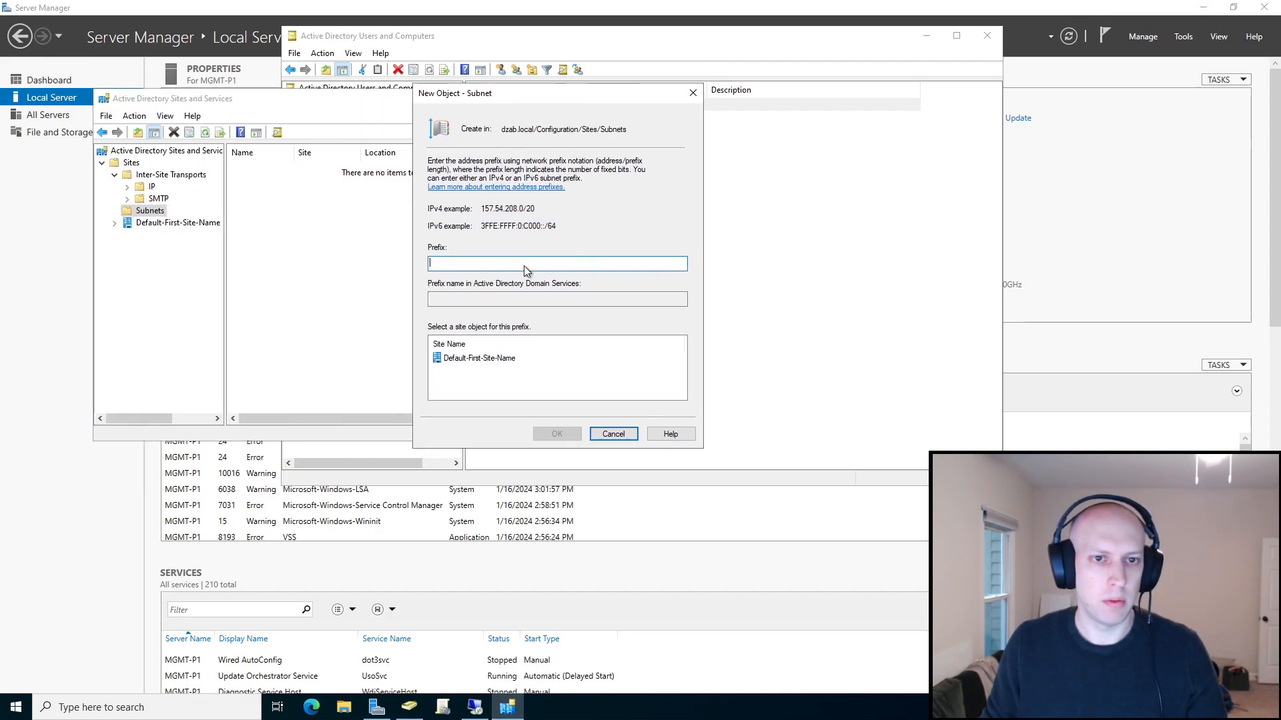
{"action": "type", "text": "10."}
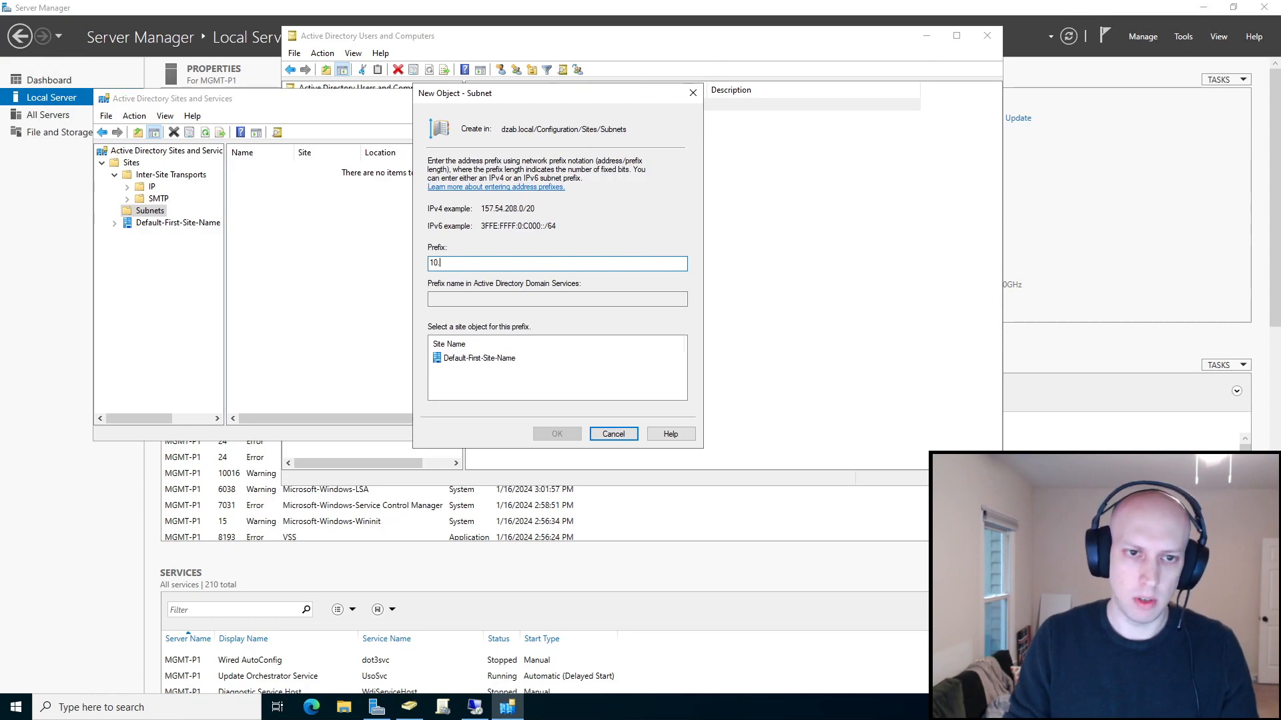
{"action": "type", "text": "0.0."}
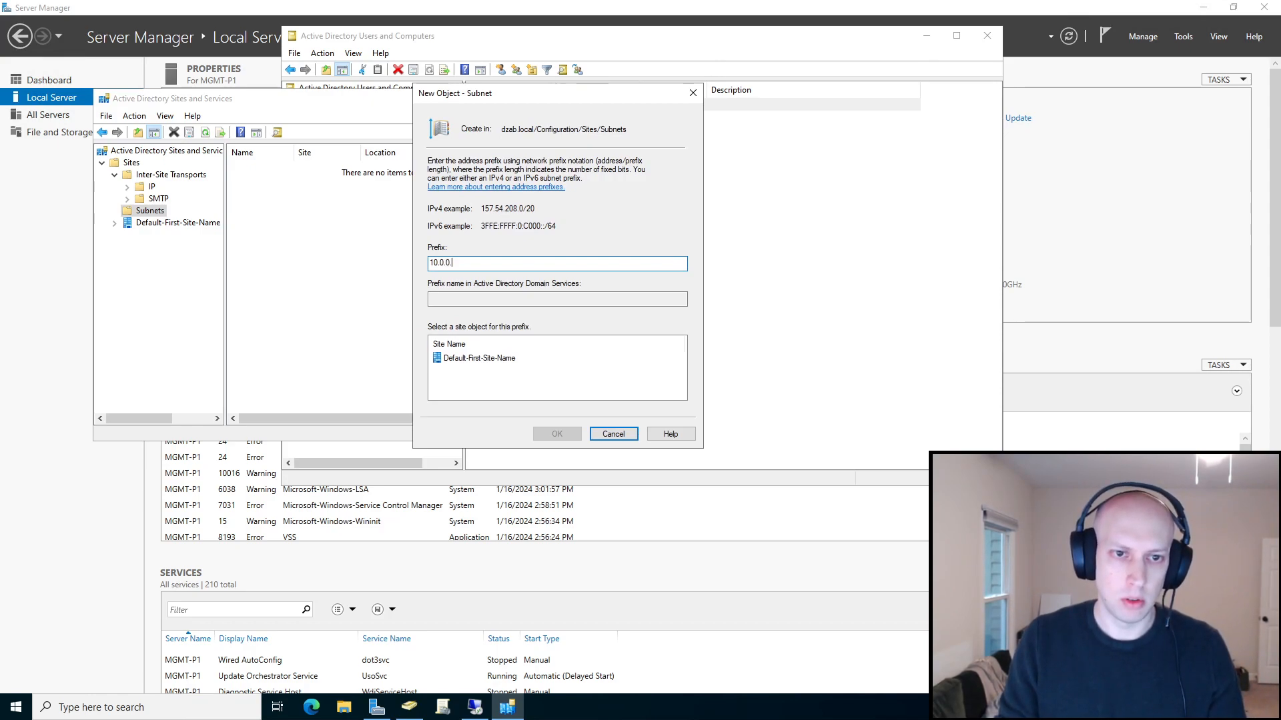
{"action": "type", "text": "0"}
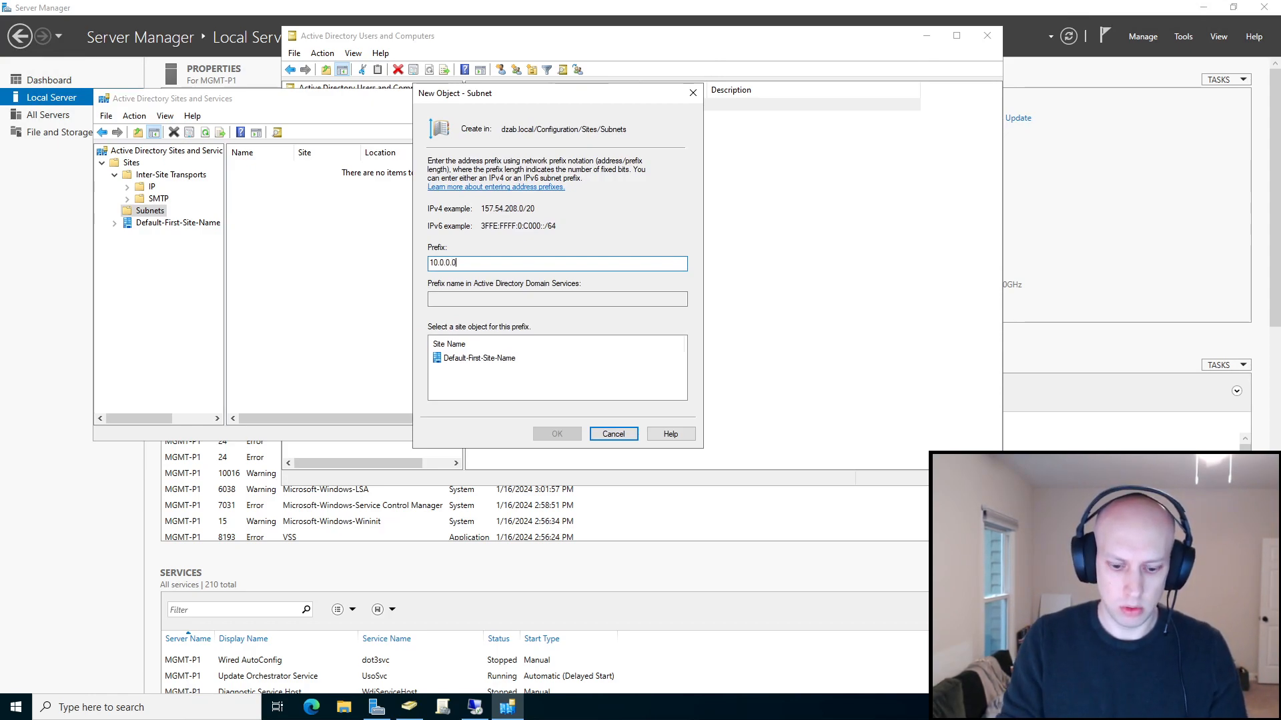
{"action": "type", "text": "/24"}
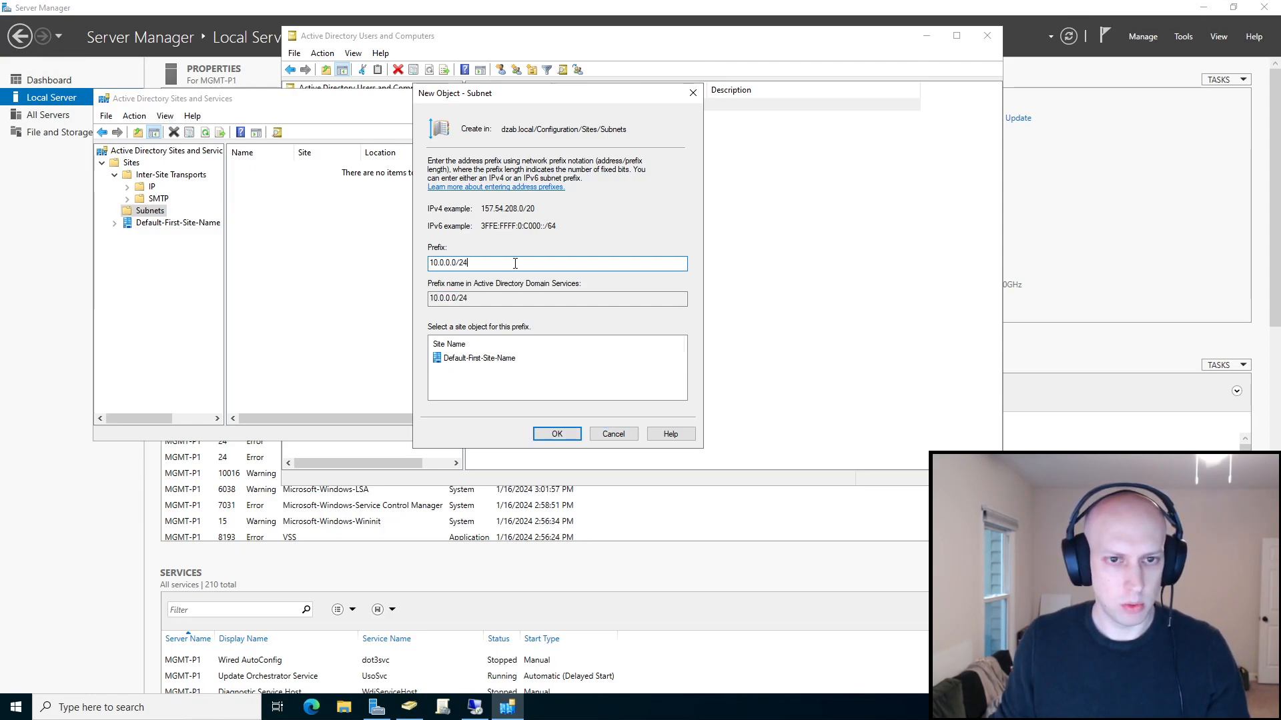
{"action": "left_click", "coordinate": [559, 435]}
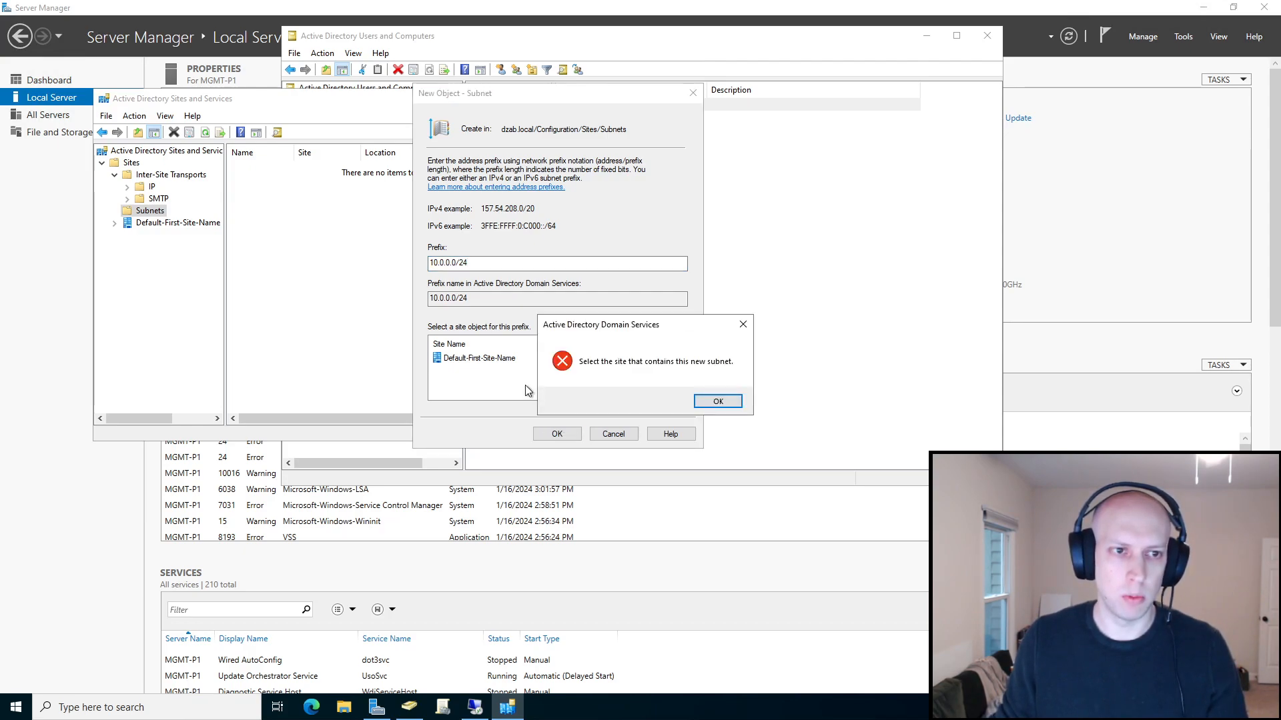
{"action": "left_click", "coordinate": [711, 403]}
{"action": "left_click", "coordinate": [476, 359]}
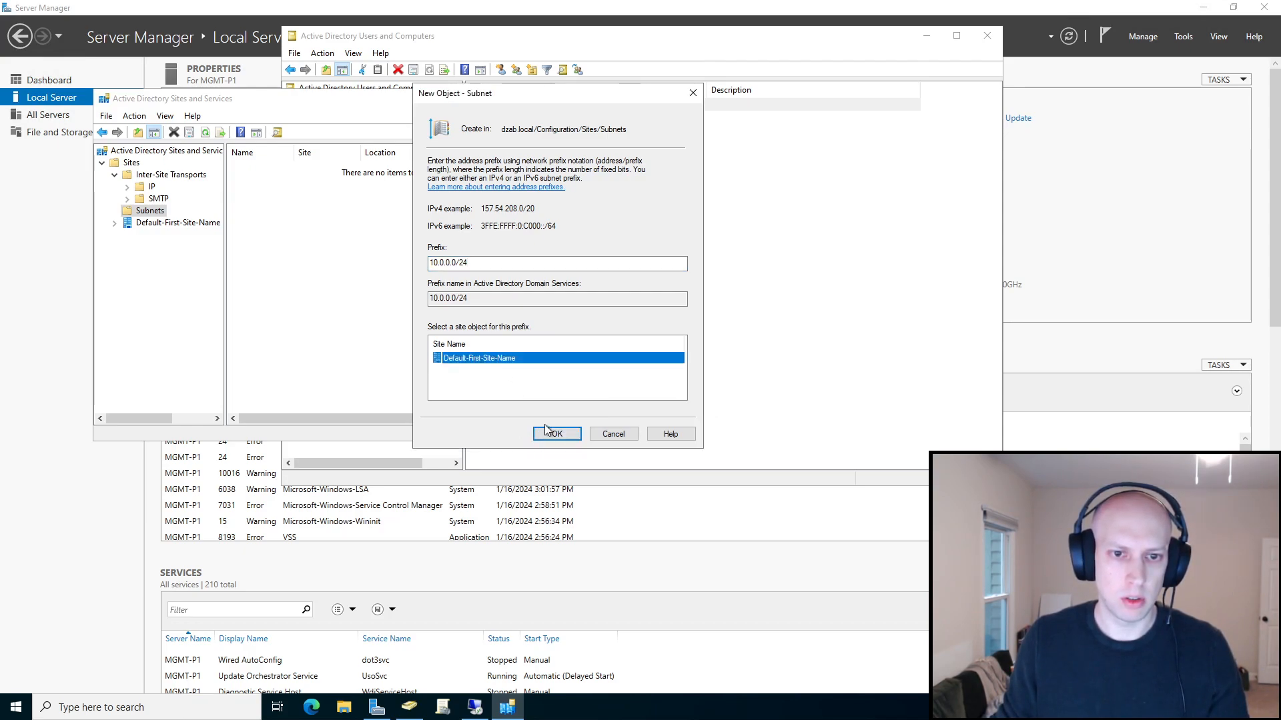
{"action": "left_click", "coordinate": [557, 434]}
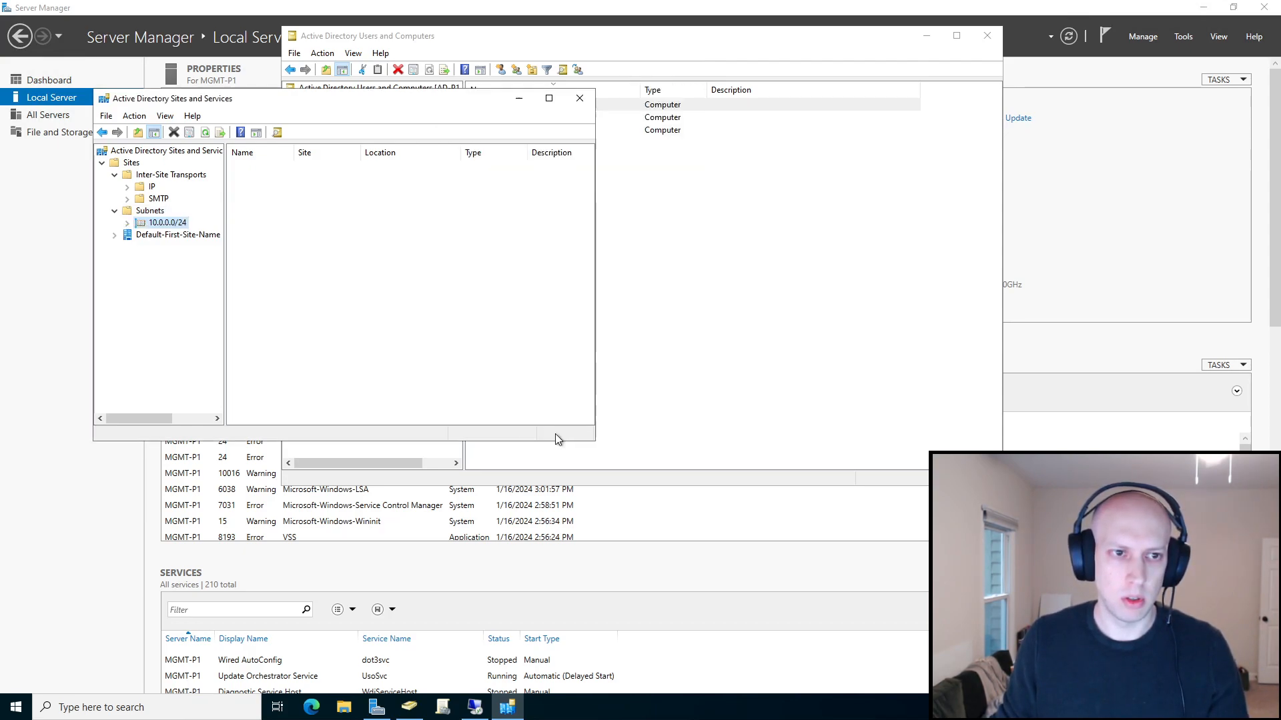
Create a second subnet with the prefix 10.0.1.0/24, also assigned to the site Default-First-Site-Name.
{"action": "right_click", "coordinate": [143, 210]}
{"action": "left_click", "coordinate": [214, 233]}
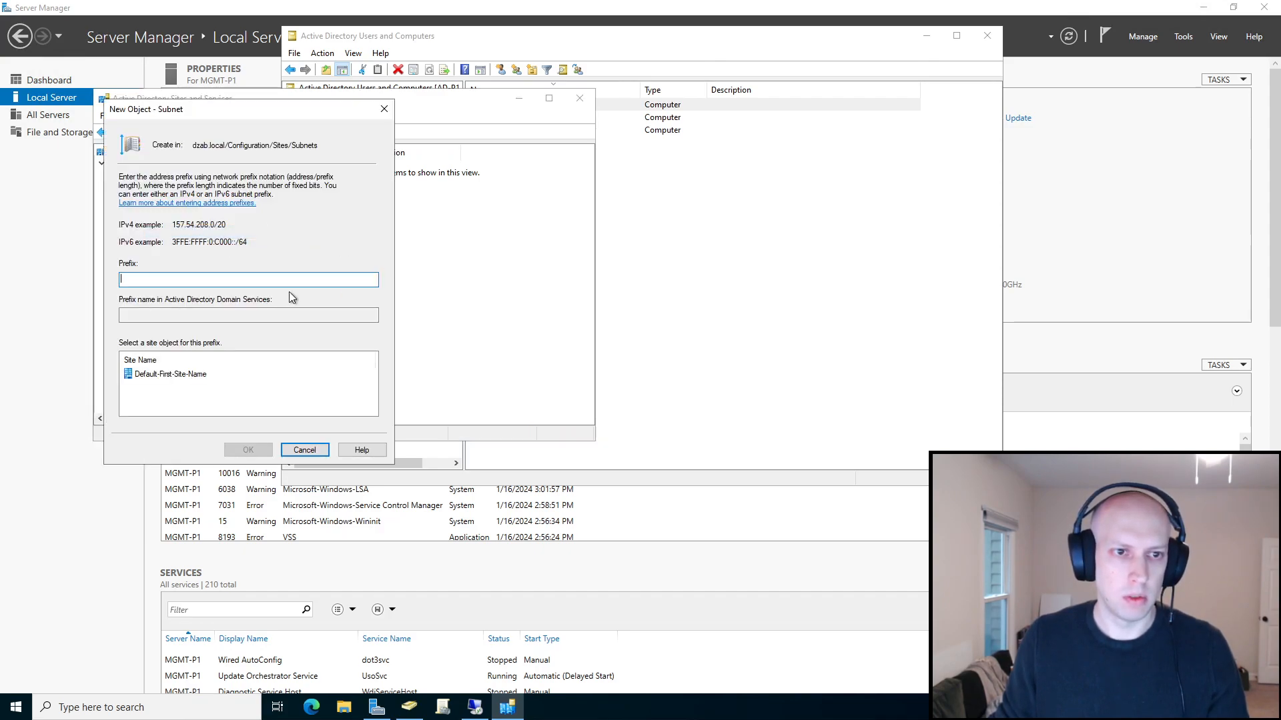
{"action": "type", "text": "10.0."}
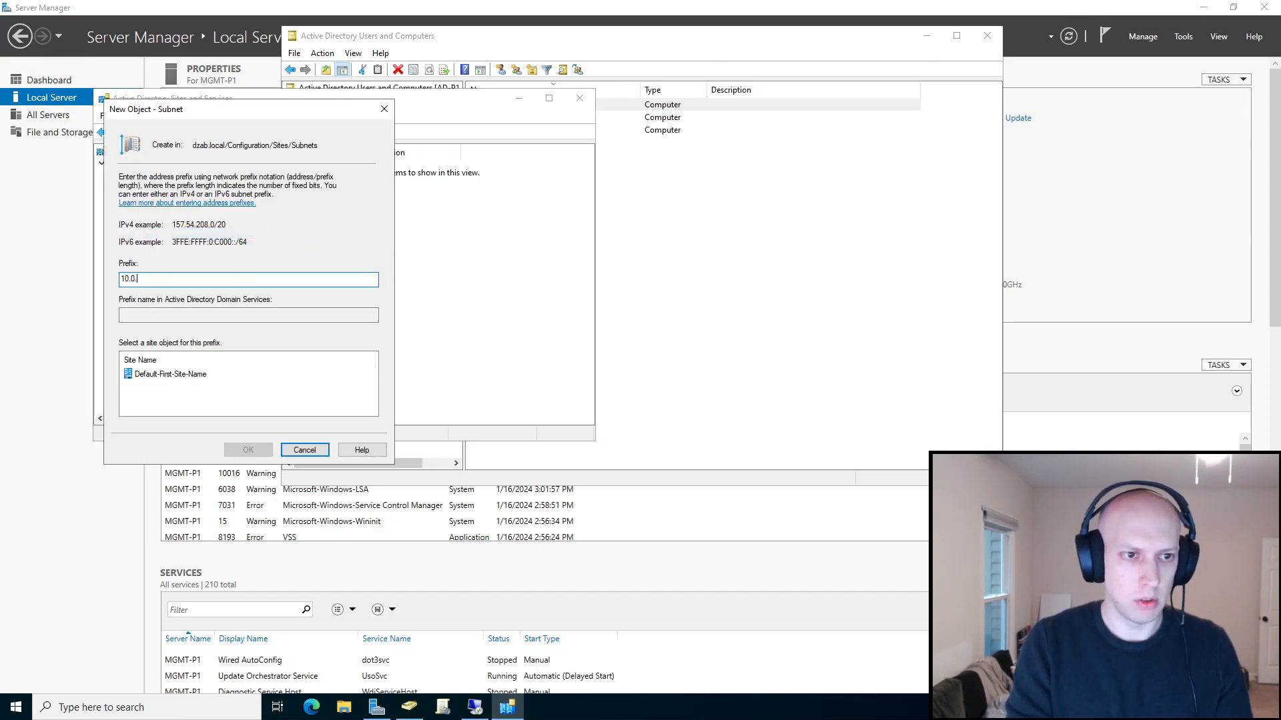
{"action": "type", "text": "1.0/24"}
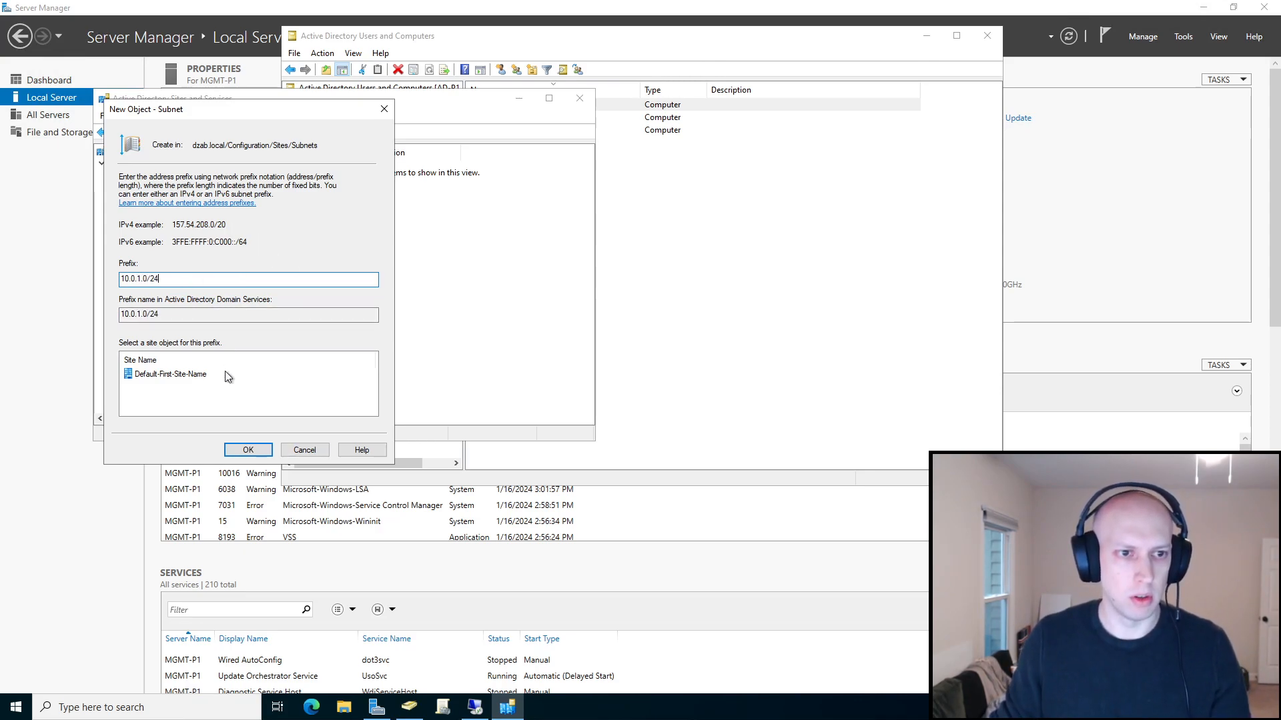
{"action": "left_click", "coordinate": [170, 375]}
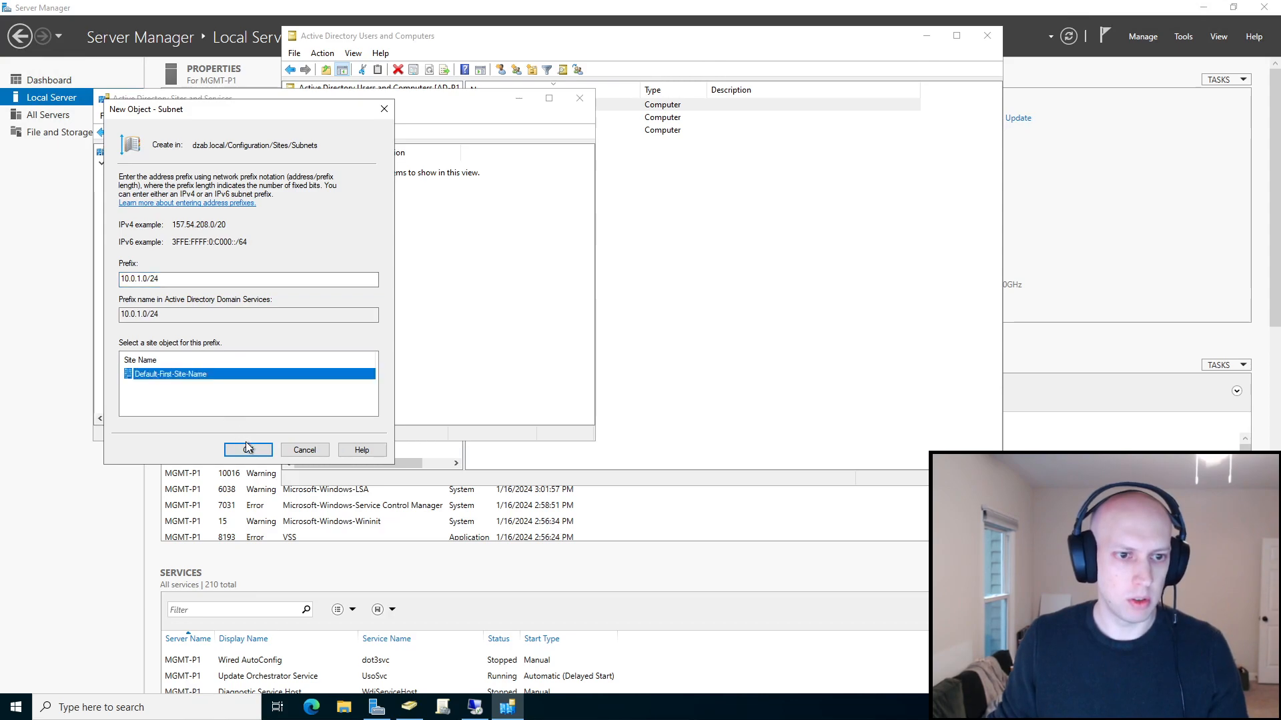
{"action": "left_click", "coordinate": [248, 450]}
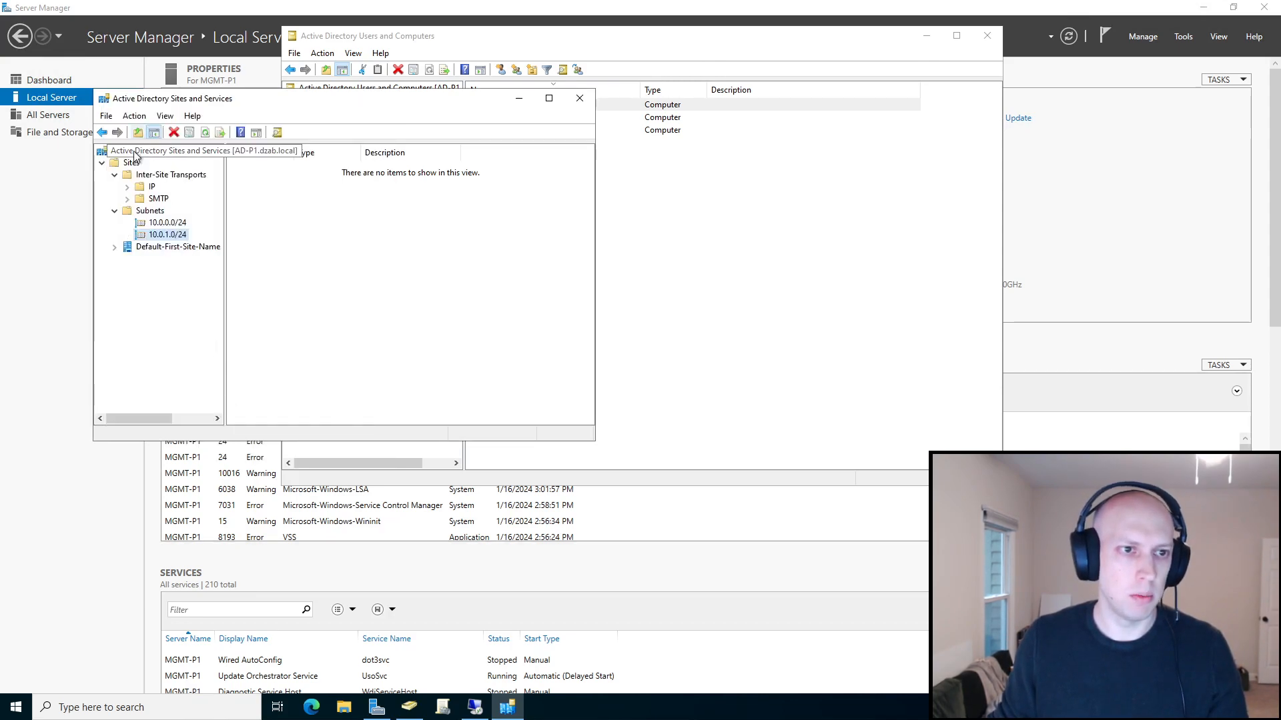
Create a new site named RODC that uses the DEFAULTIPSITELINK site link, and acknowledge the follow-up notice.
{"action": "right_click", "coordinate": [130, 167]}
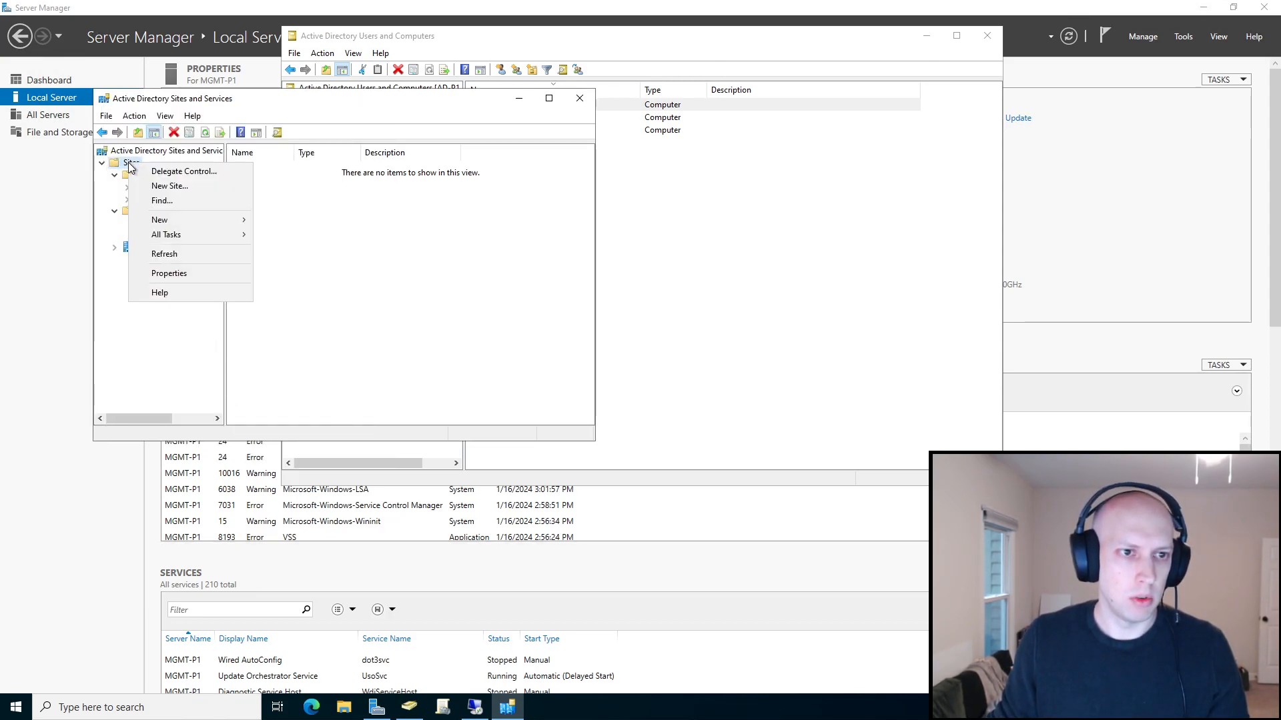
{"action": "left_click", "coordinate": [185, 183]}
{"action": "type", "text": "RODC"}
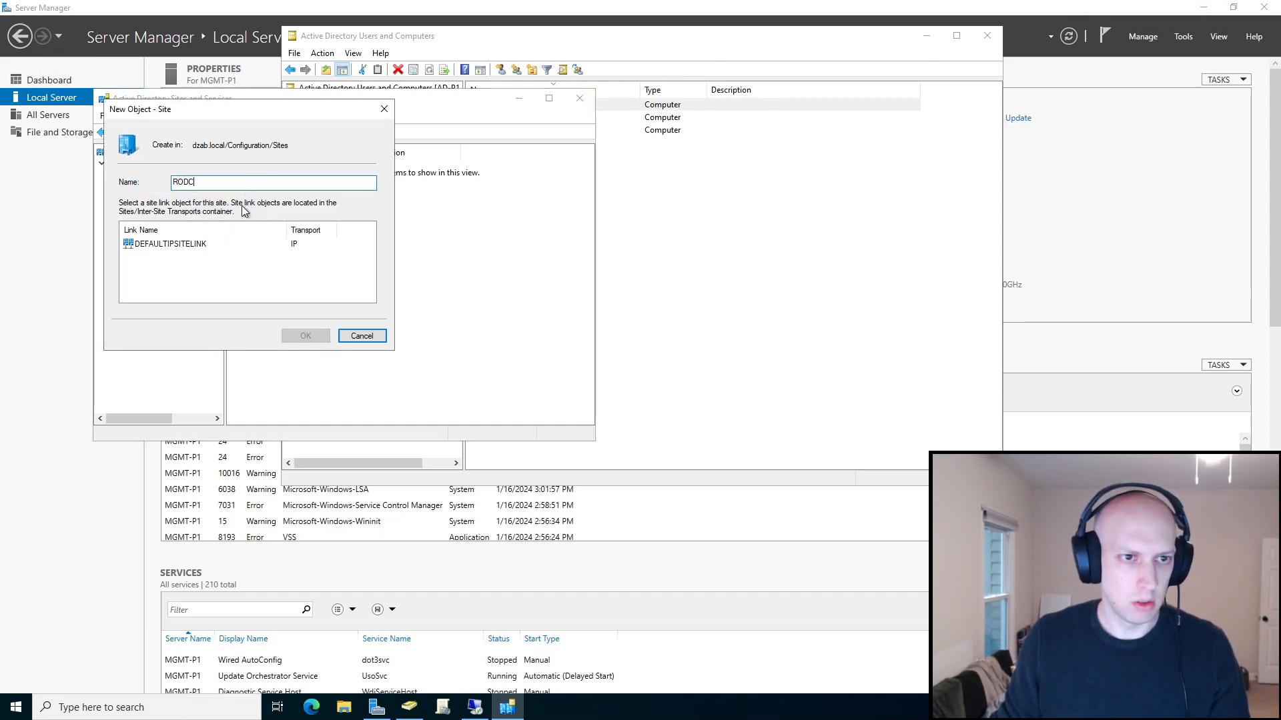
{"action": "left_click", "coordinate": [191, 245]}
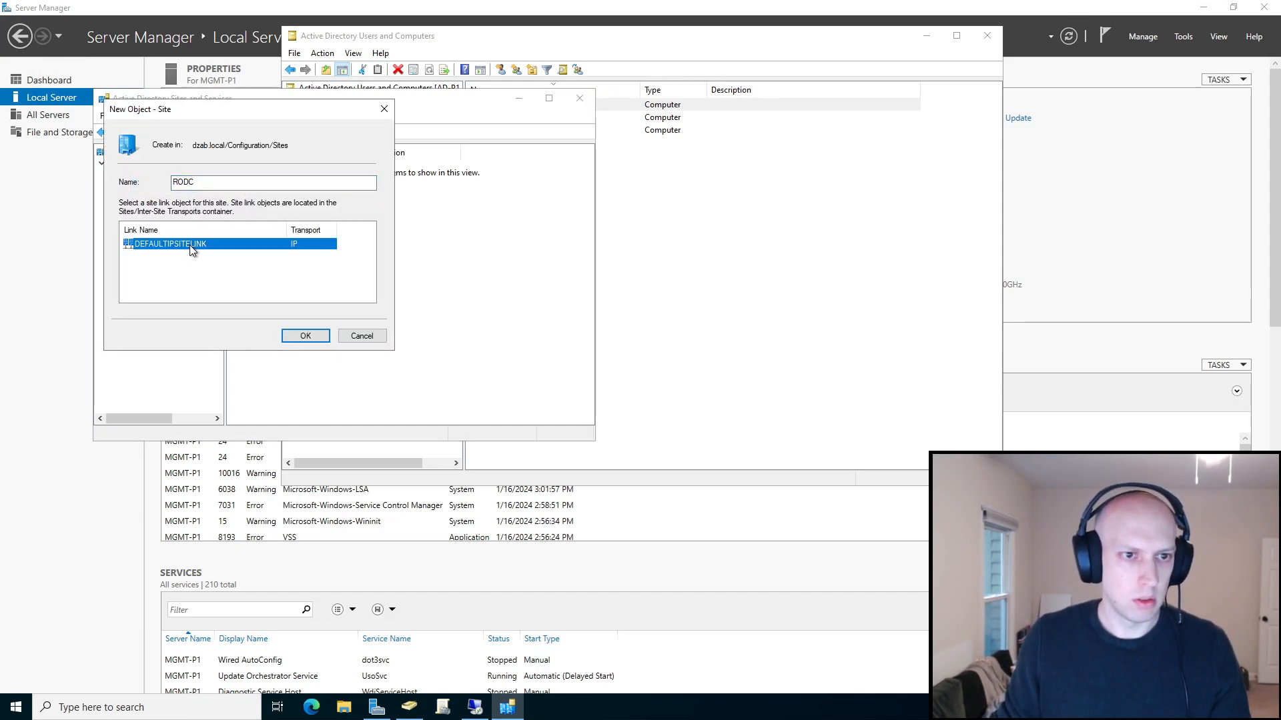
{"action": "left_click", "coordinate": [301, 337]}
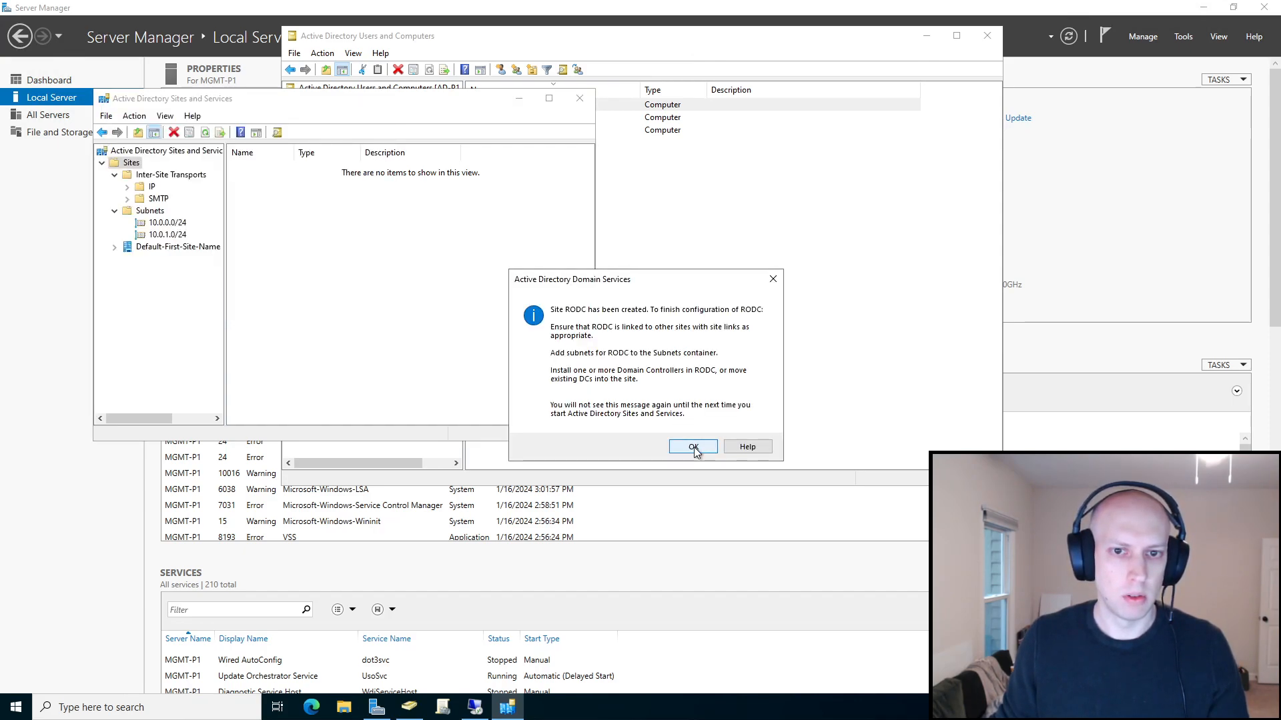
{"action": "left_click", "coordinate": [693, 447]}
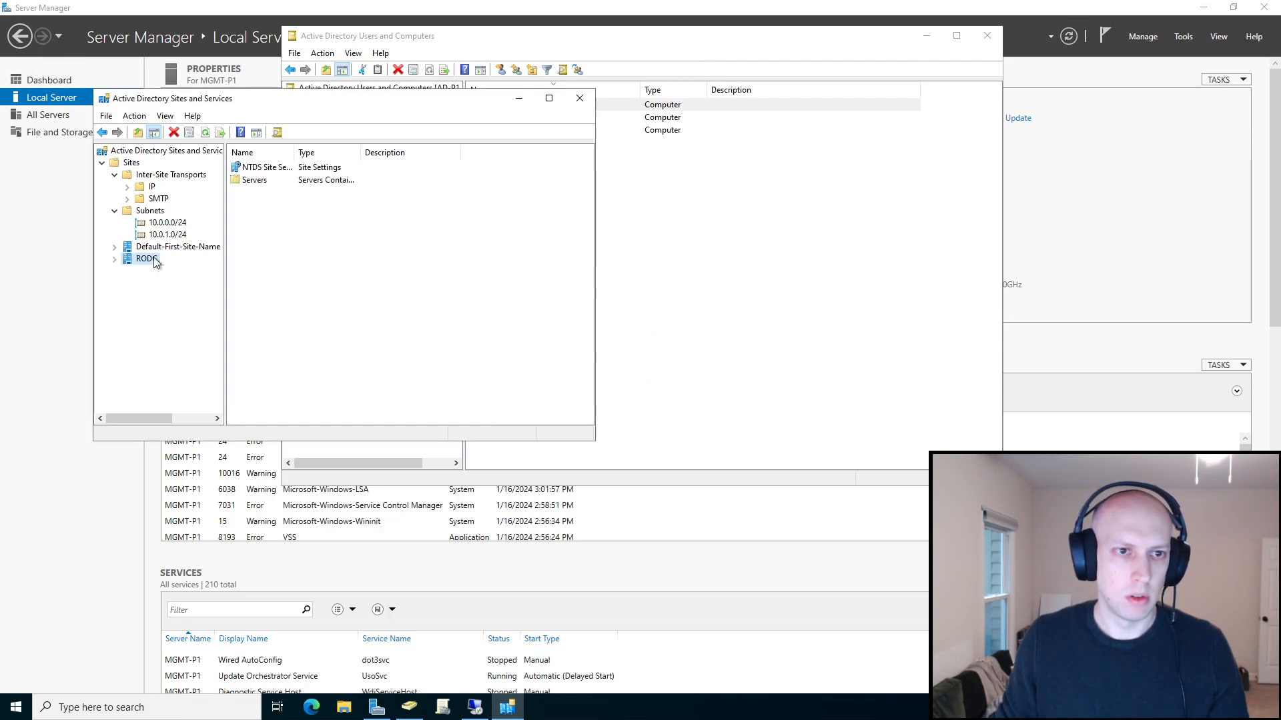
Create a subnet with the prefix 10.0.2.0/24 and assign it to the RODC site.
{"action": "right_click", "coordinate": [152, 212]}
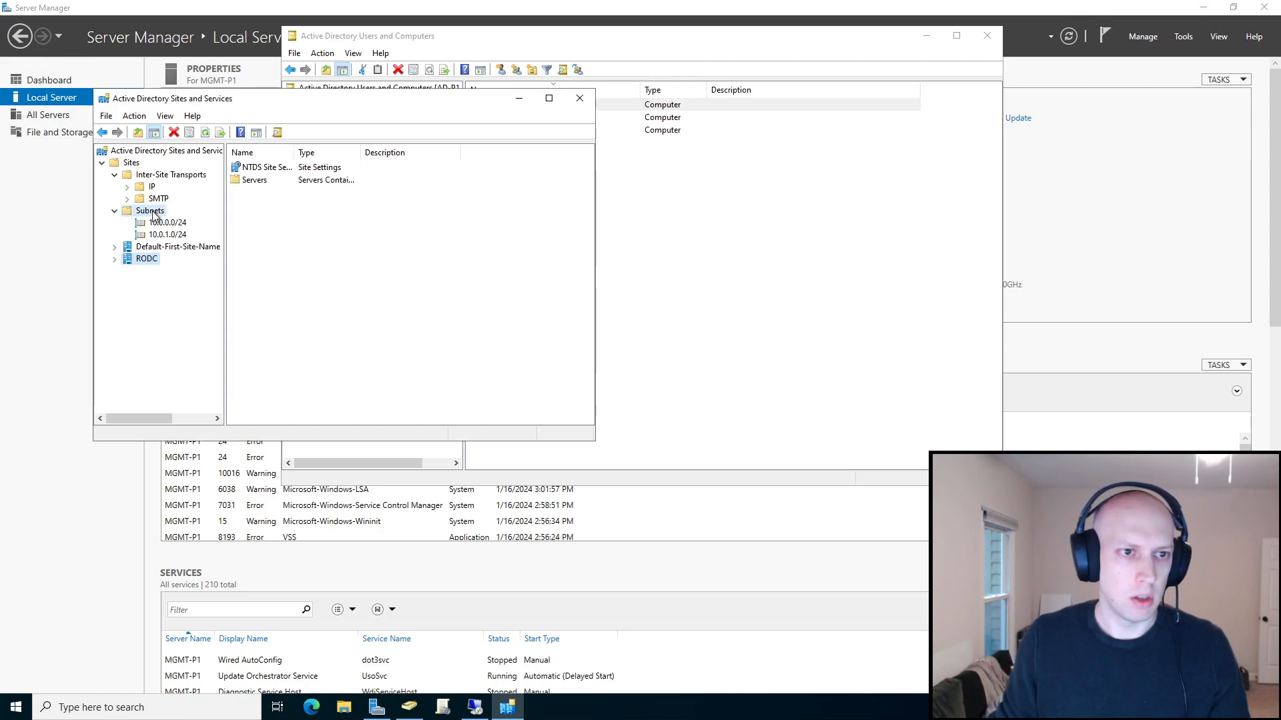
{"action": "left_click", "coordinate": [221, 236]}
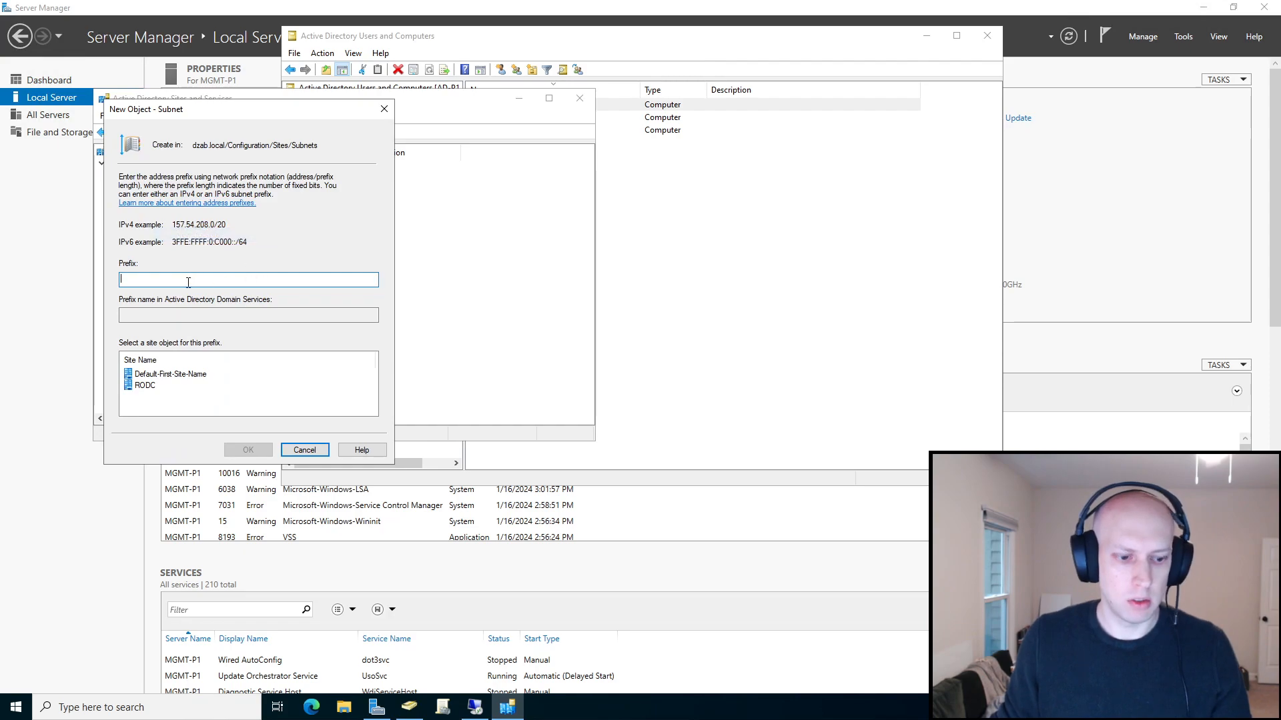
{"action": "type", "text": "10.0.2.0/24"}
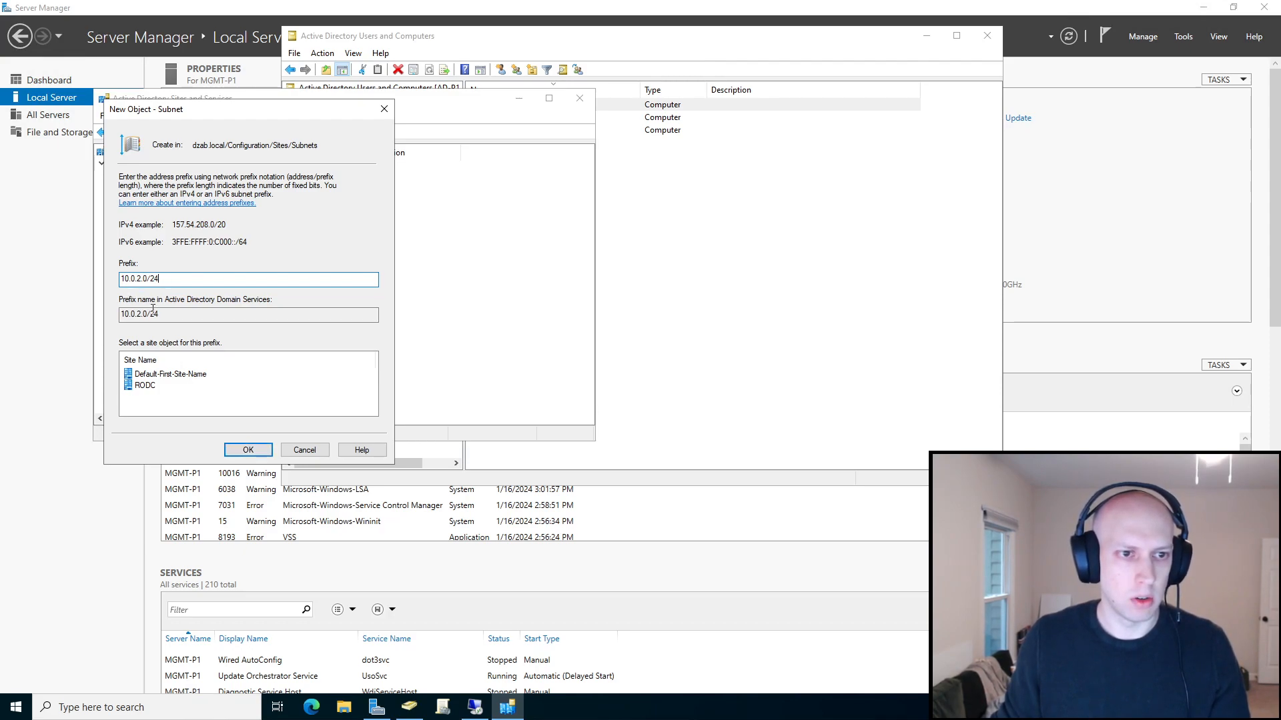
{"action": "double_click", "coordinate": [169, 279]}
{"action": "left_click", "coordinate": [174, 281]}
{"action": "double_click", "coordinate": [194, 281]}
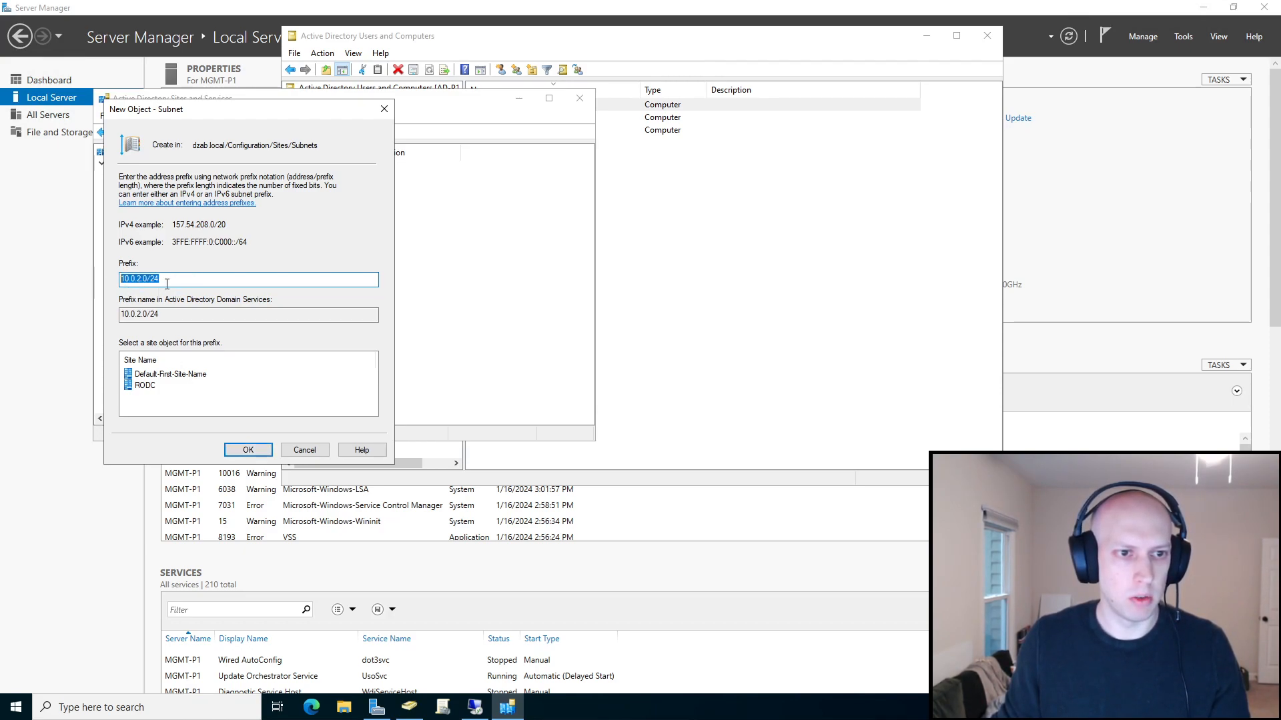
{"action": "left_click", "coordinate": [149, 389]}
{"action": "left_click", "coordinate": [248, 451]}
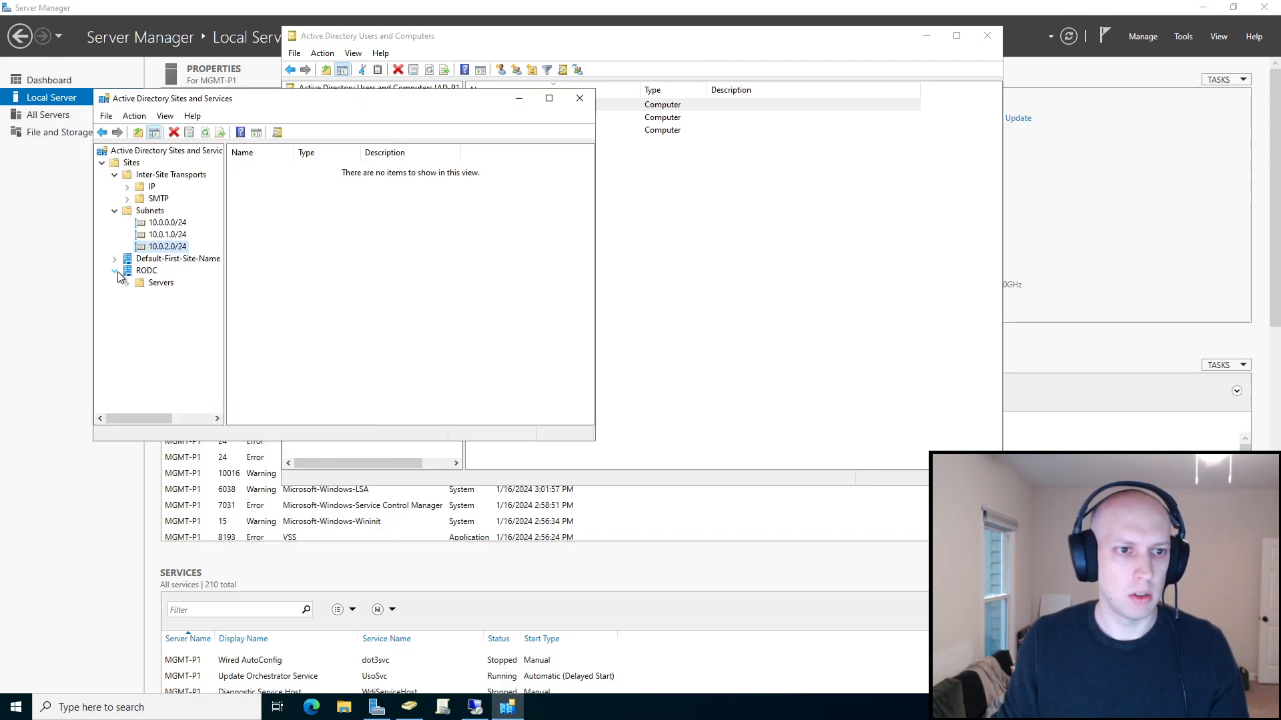
Examine the Servers containers of the RODC and Default-First-Site-Name sites and the subnets, and close Active Directory Sites and Services.
{"action": "left_click", "coordinate": [131, 282]}
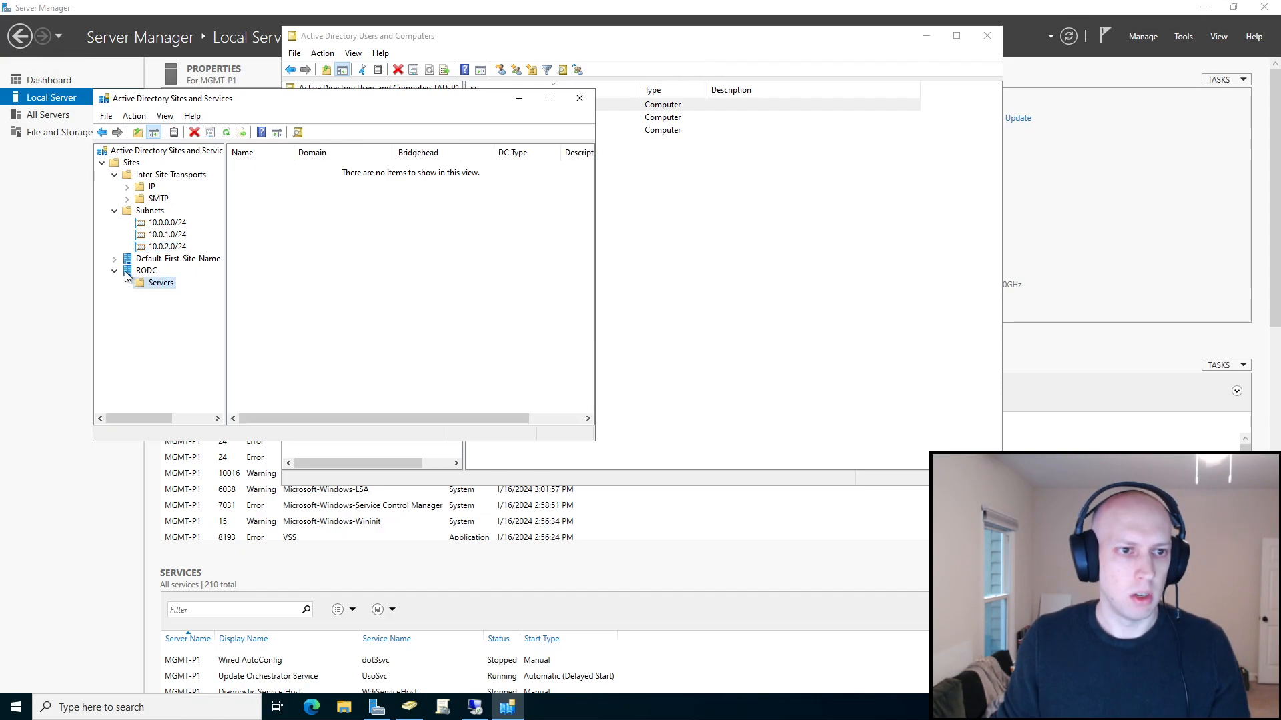
{"action": "left_click", "coordinate": [114, 259]}
{"action": "left_click", "coordinate": [155, 271]}
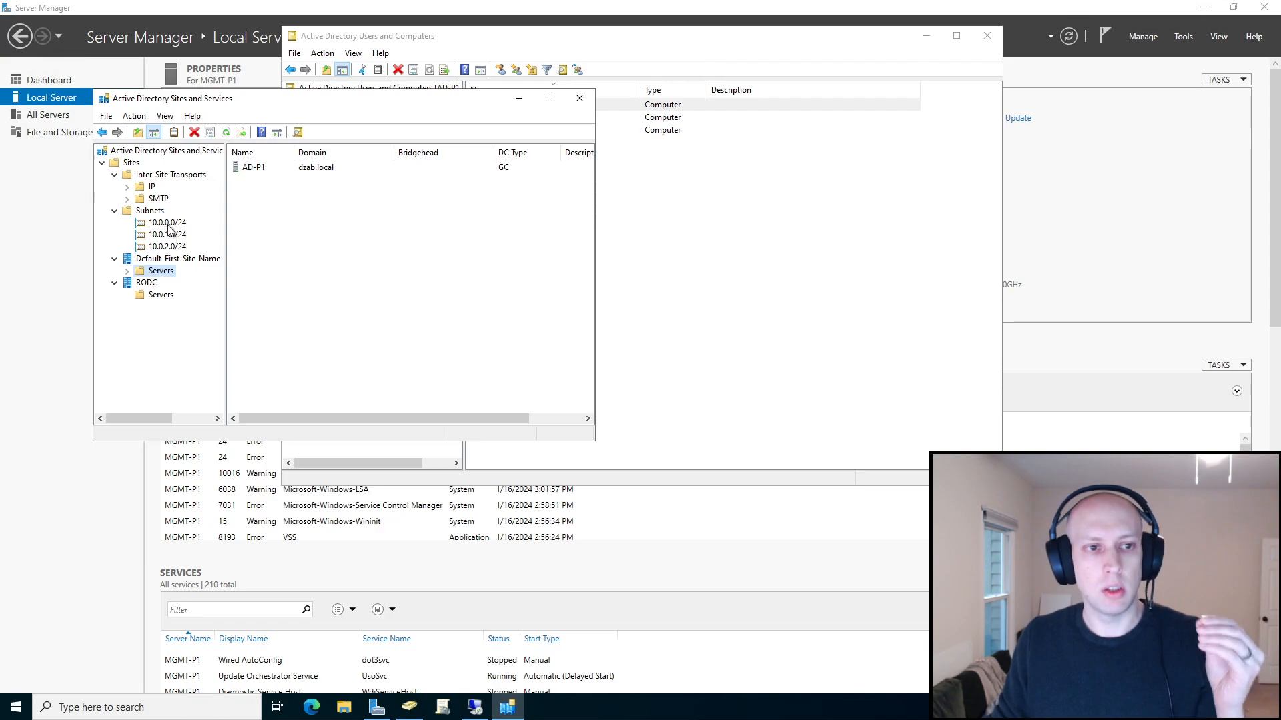
{"action": "left_click", "coordinate": [170, 258]}
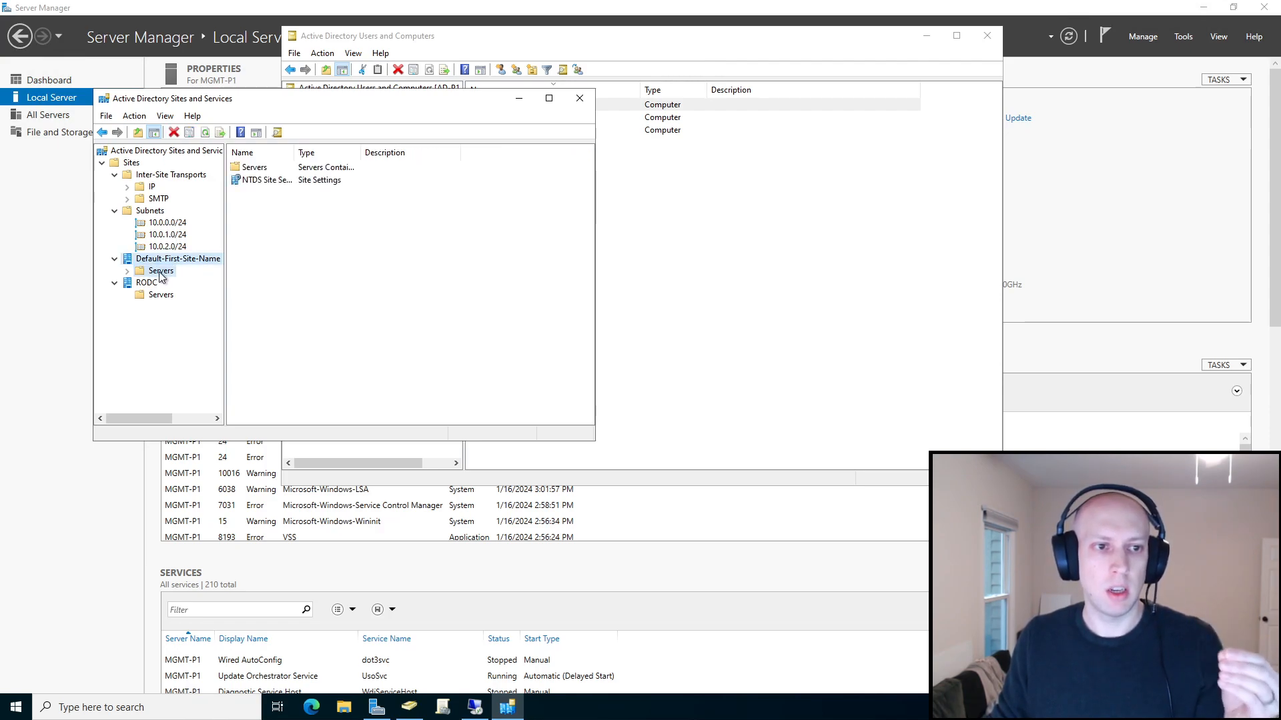
{"action": "left_click", "coordinate": [161, 270]}
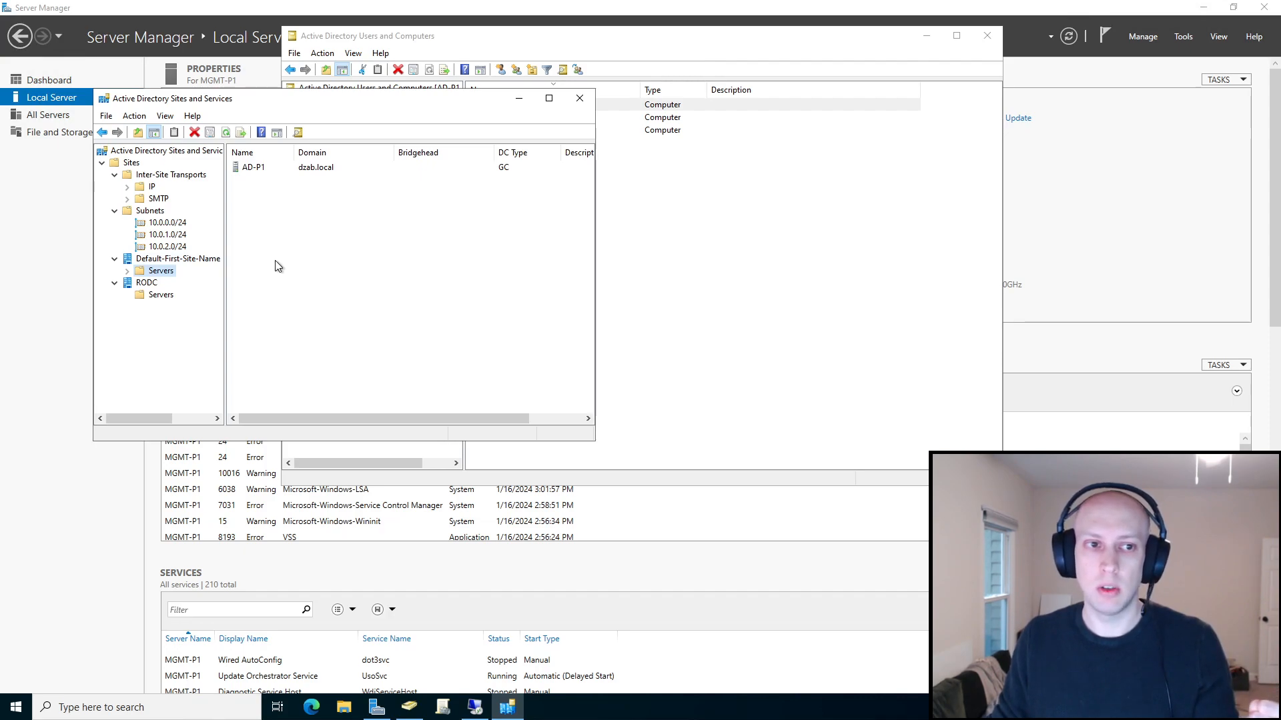
{"action": "left_click", "coordinate": [161, 295]}
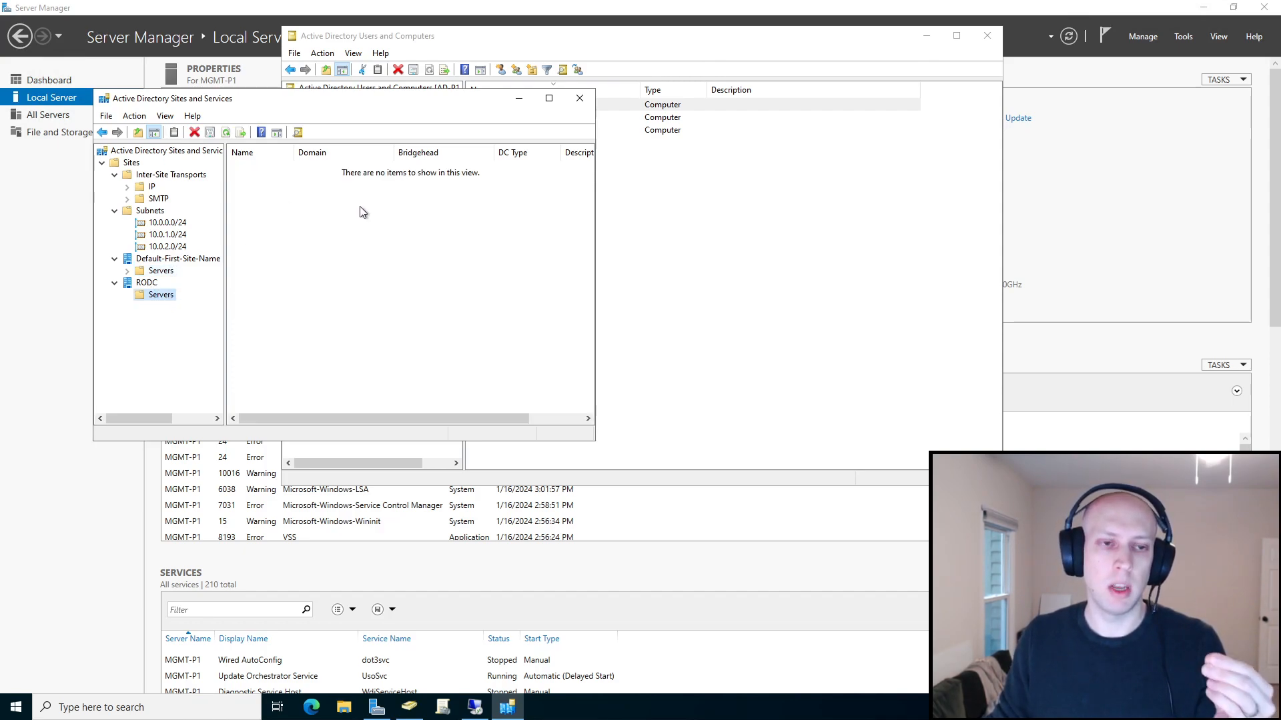
{"action": "left_click", "coordinate": [165, 247]}
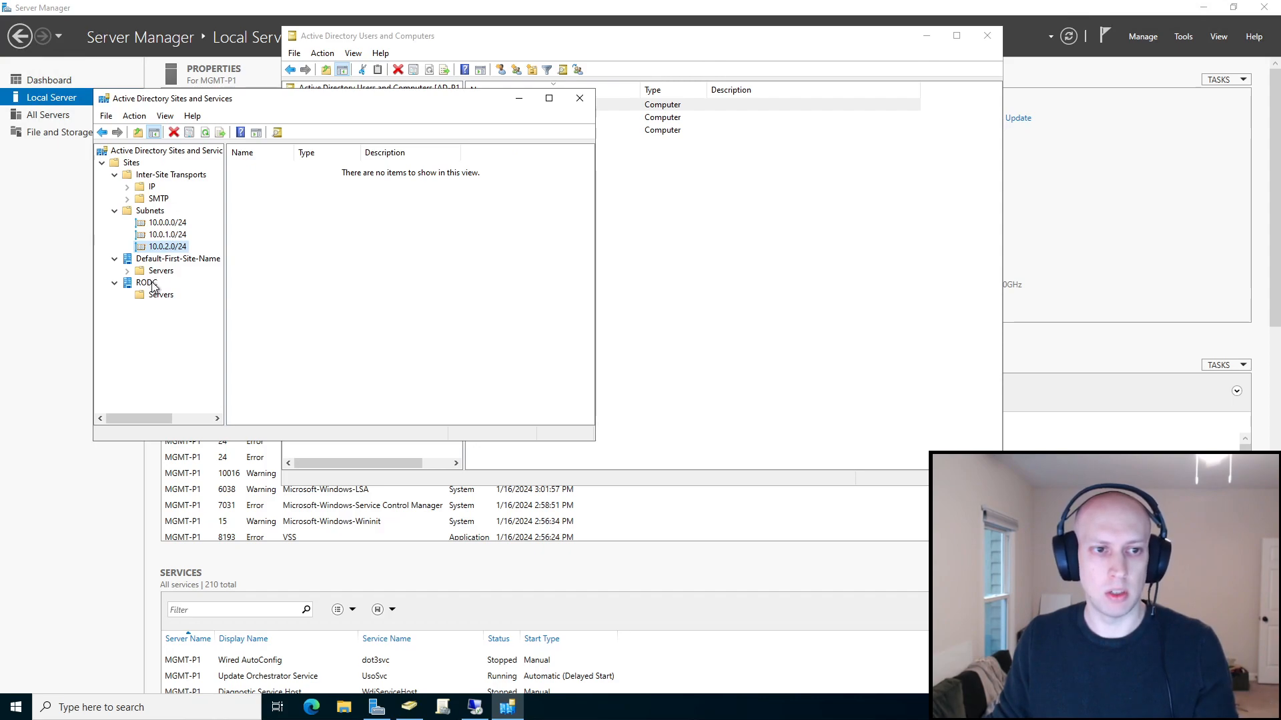
{"action": "left_click", "coordinate": [171, 224]}
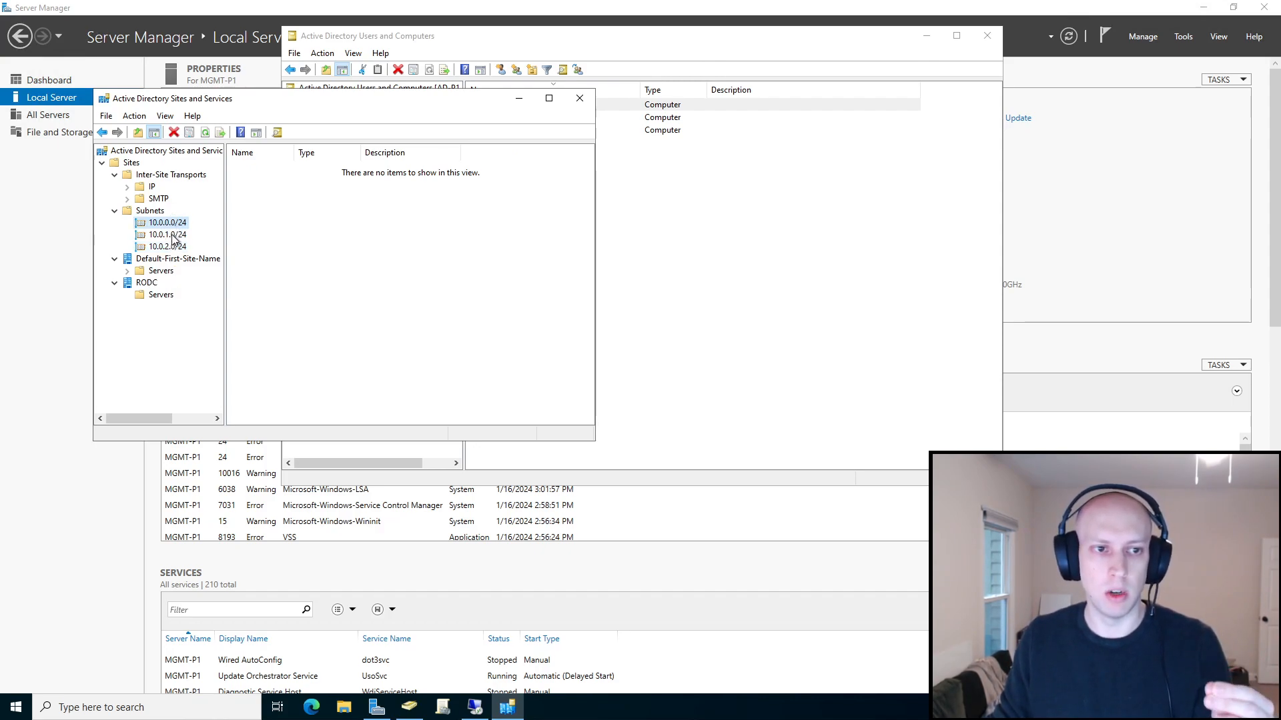
{"action": "left_click", "coordinate": [166, 271]}
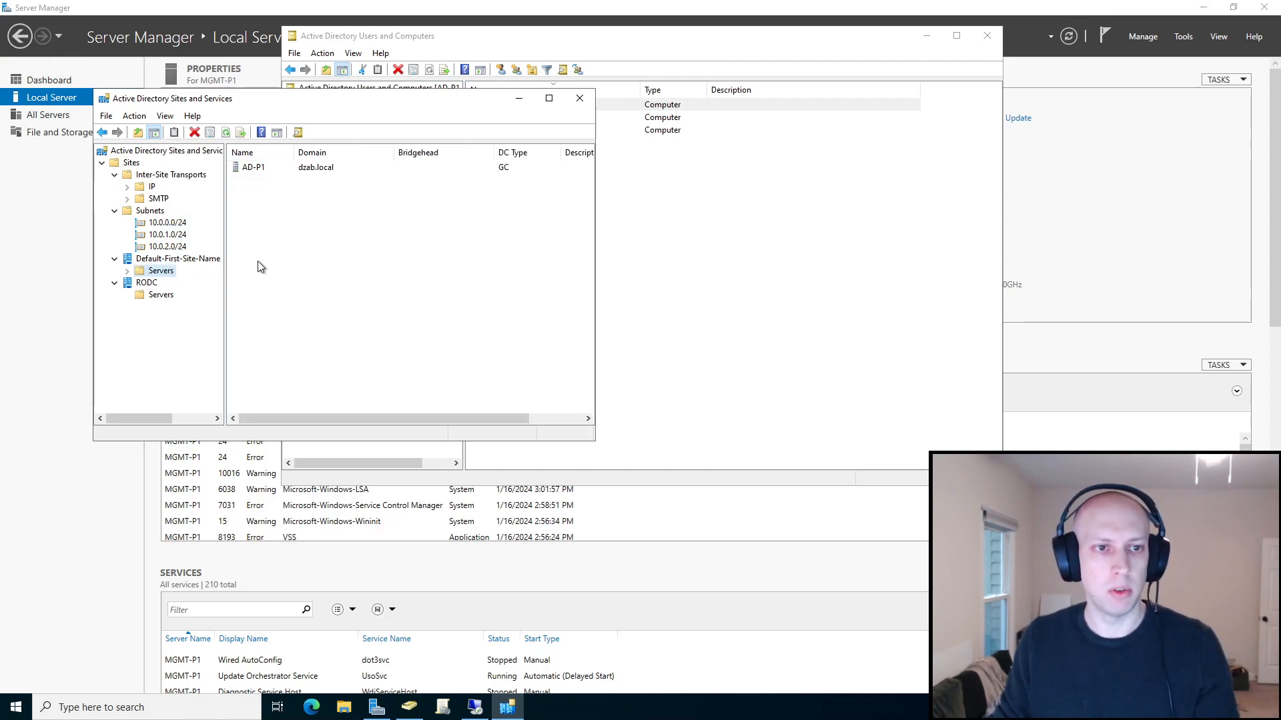
{"action": "left_click", "coordinate": [168, 248]}
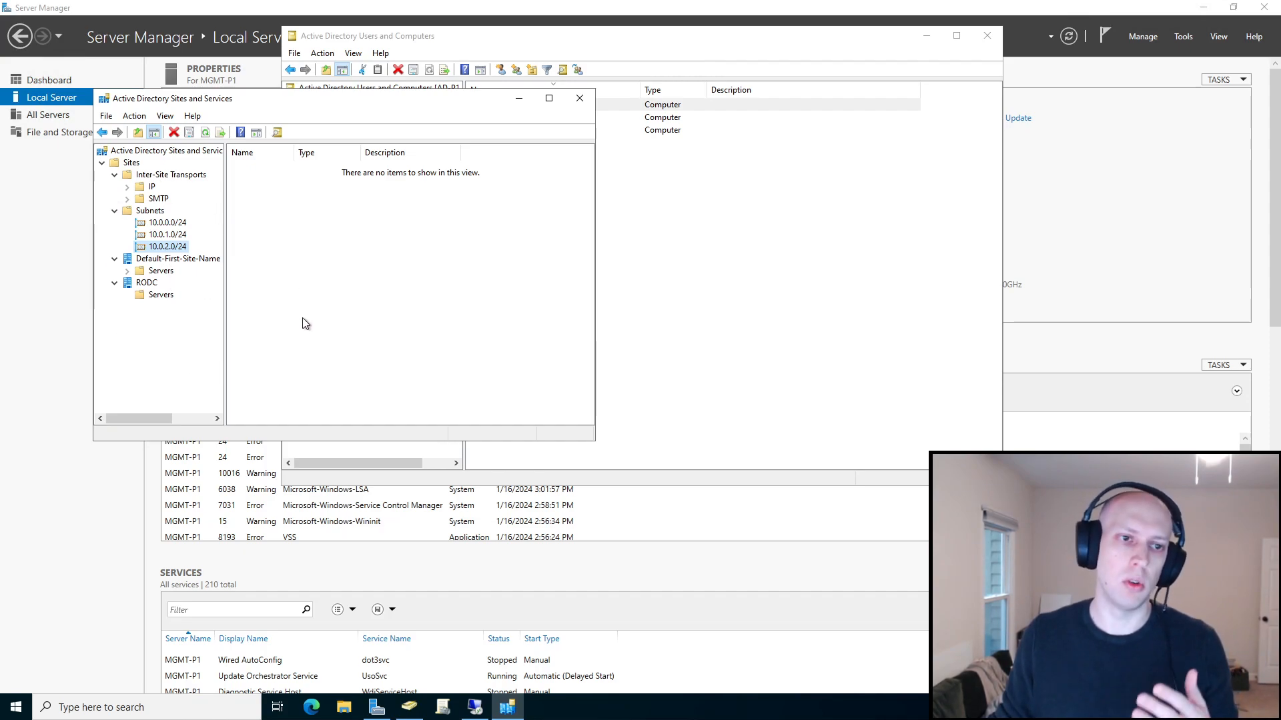
{"action": "left_click", "coordinate": [335, 308]}
{"action": "left_click", "coordinate": [579, 100]}
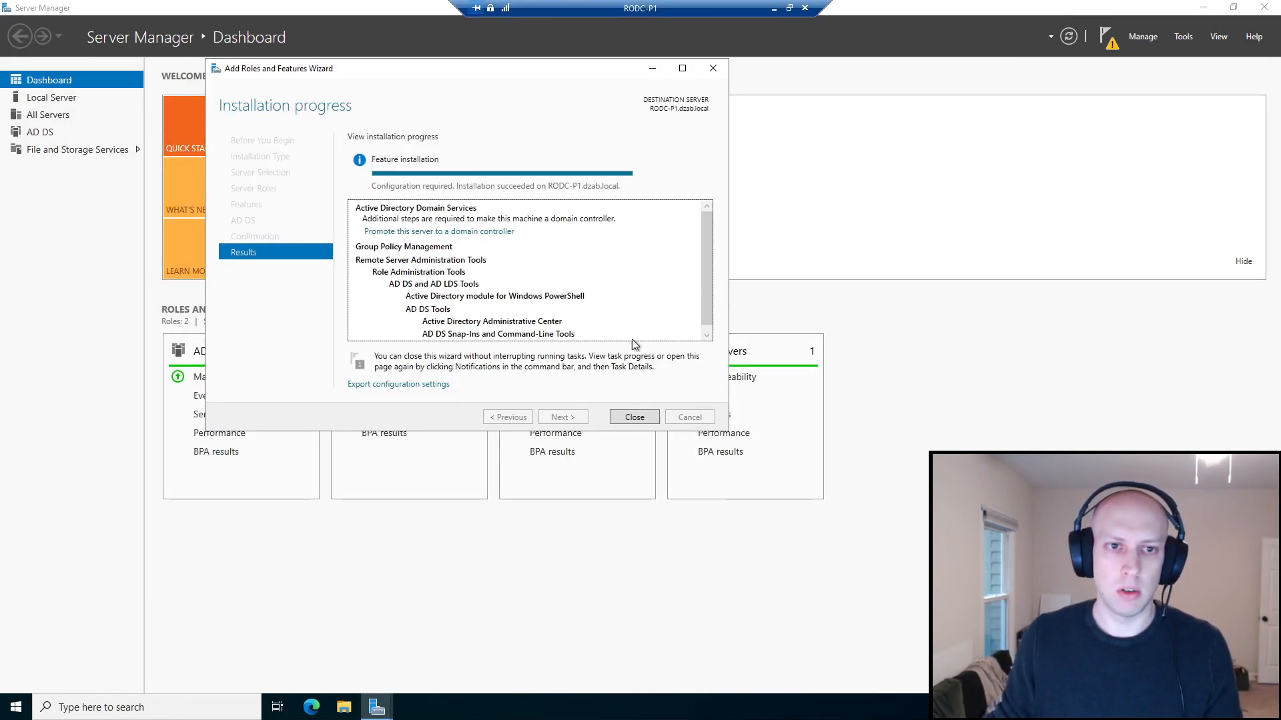
Close the finished role installation and start promoting the server as an additional domain controller in the existing domain dzab.local.
{"action": "left_click", "coordinate": [634, 418]}
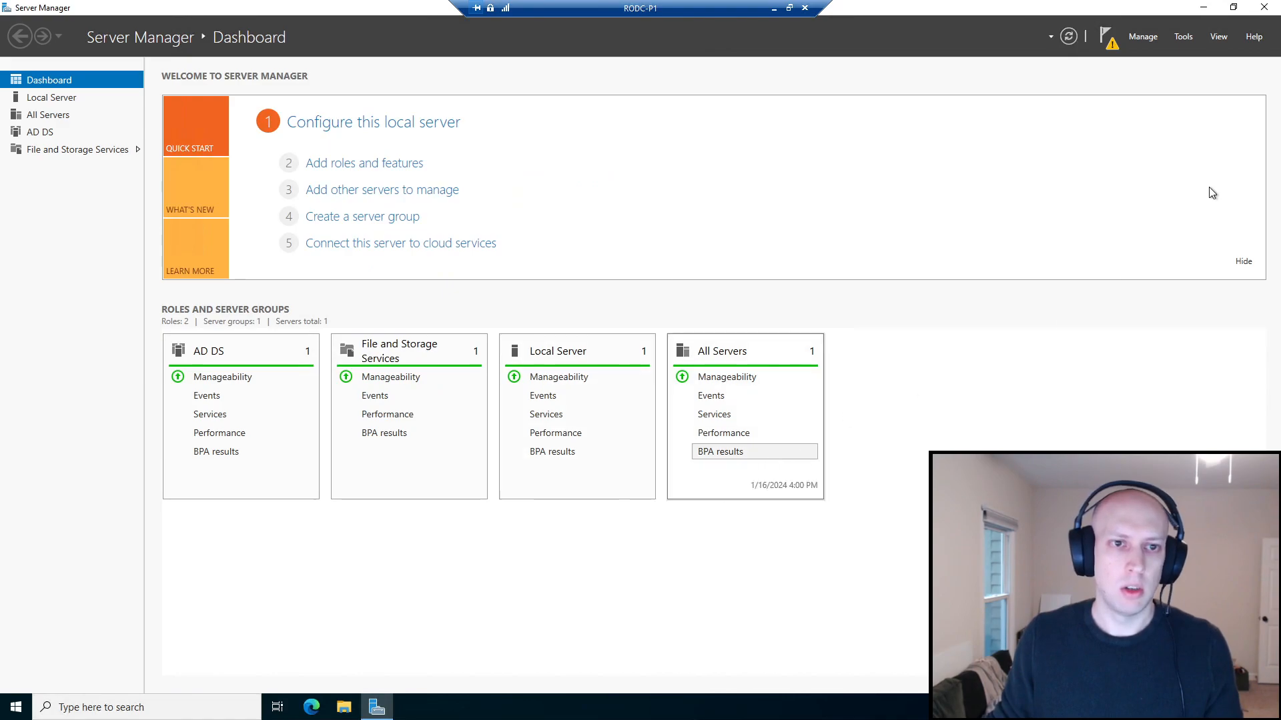
{"action": "left_click", "coordinate": [1112, 41]}
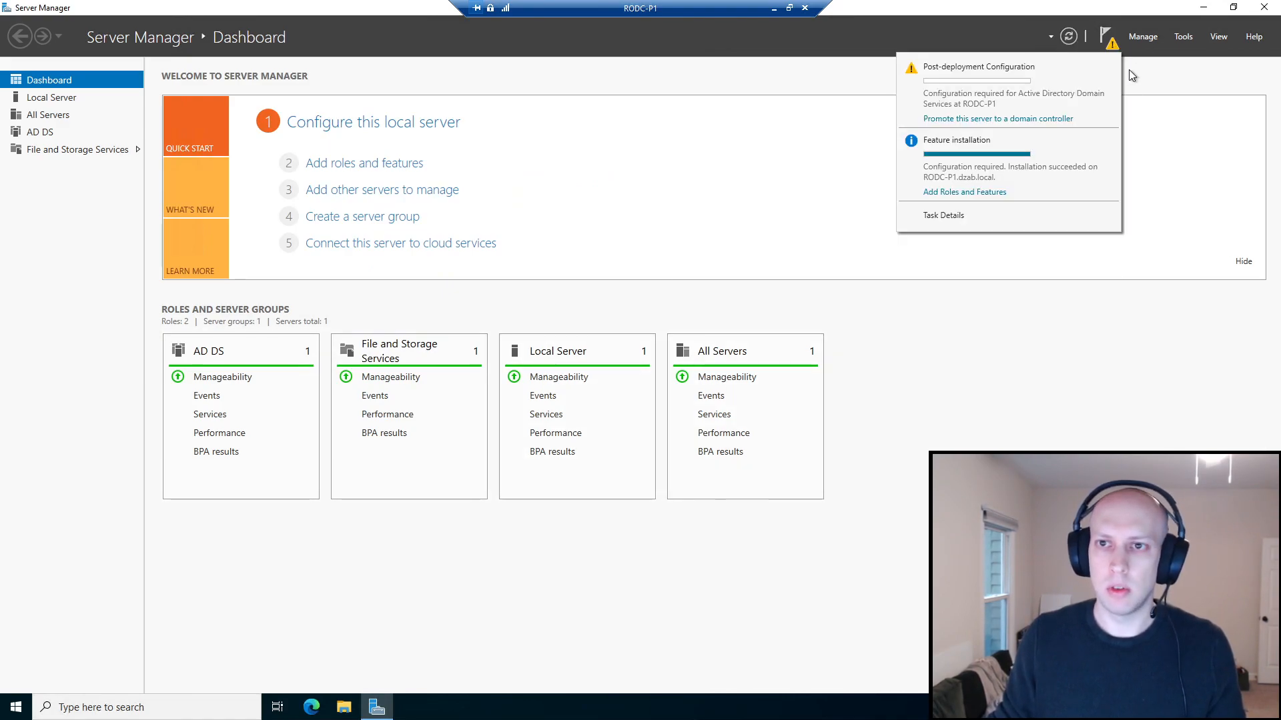
{"action": "left_click", "coordinate": [997, 119]}
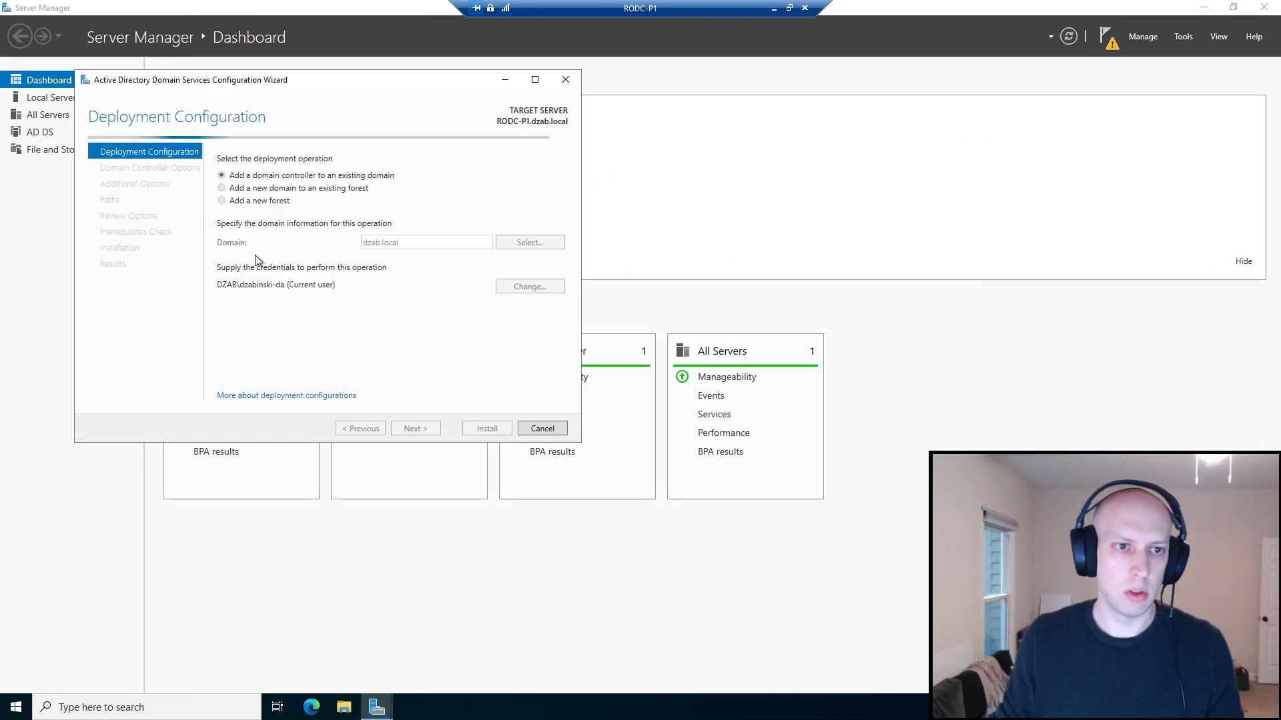
{"action": "left_click_drag", "start_coordinate": [390, 82], "coordinate": [632, 99]}
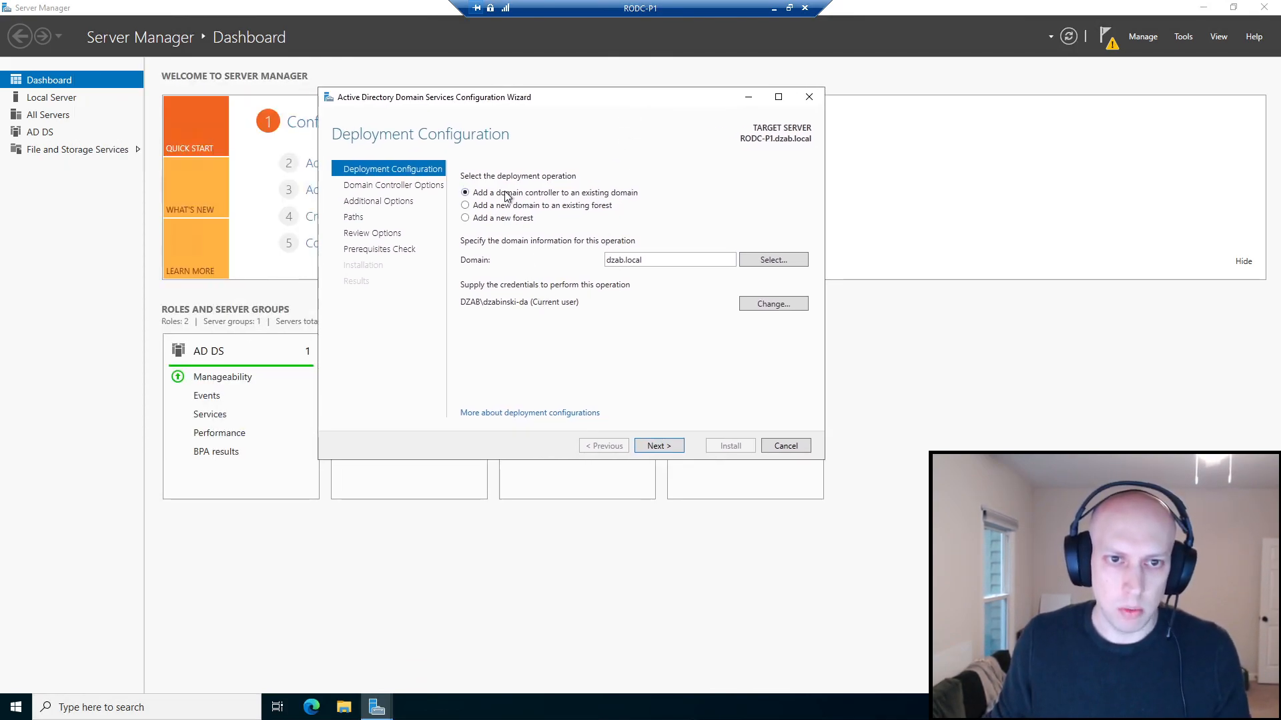
{"action": "left_click", "coordinate": [661, 445]}
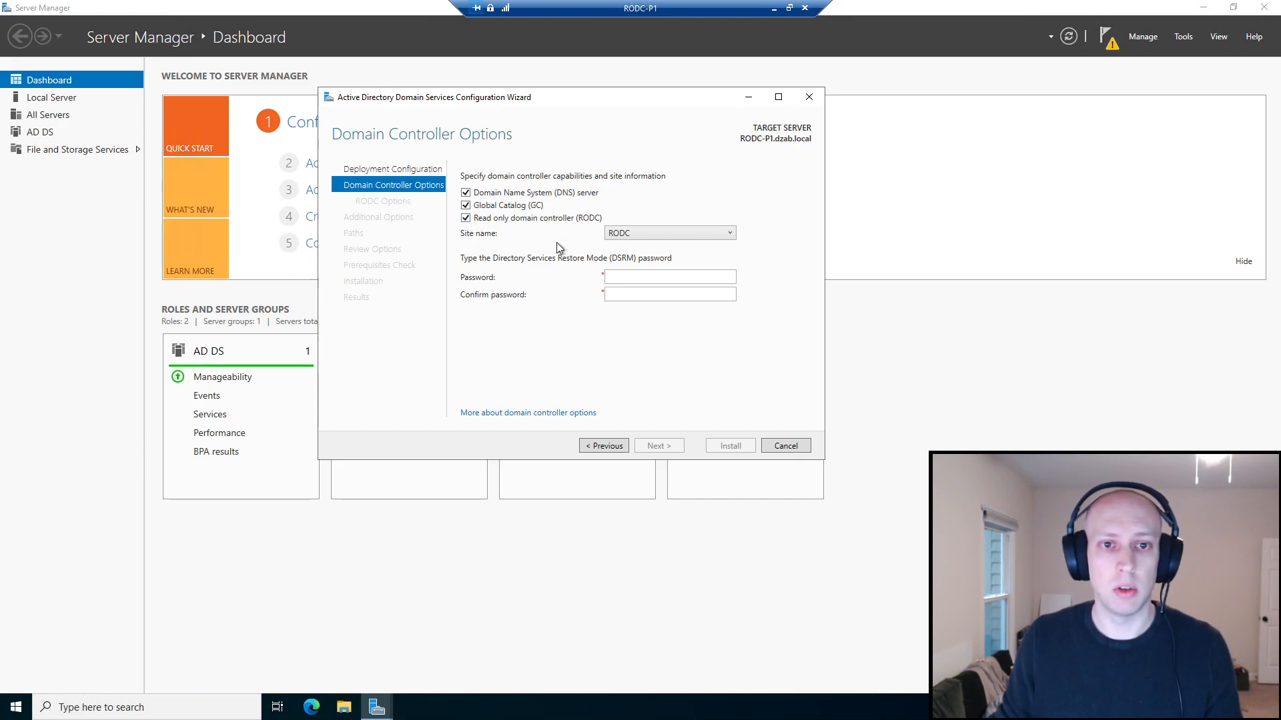
Set the server up as a read-only domain controller in the RODC site, entering and confirming the Directory Services Restore Mode password.
{"action": "left_click", "coordinate": [463, 220]}
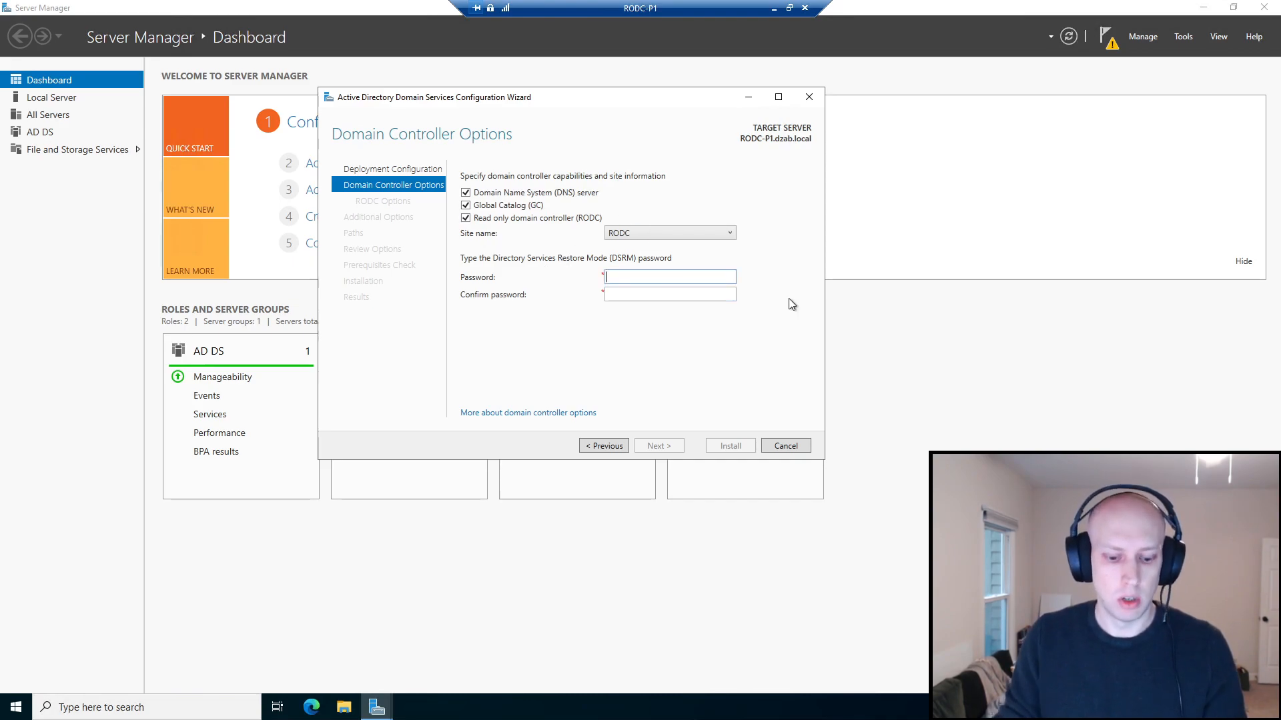
{"action": "type", "text": "••••••"}
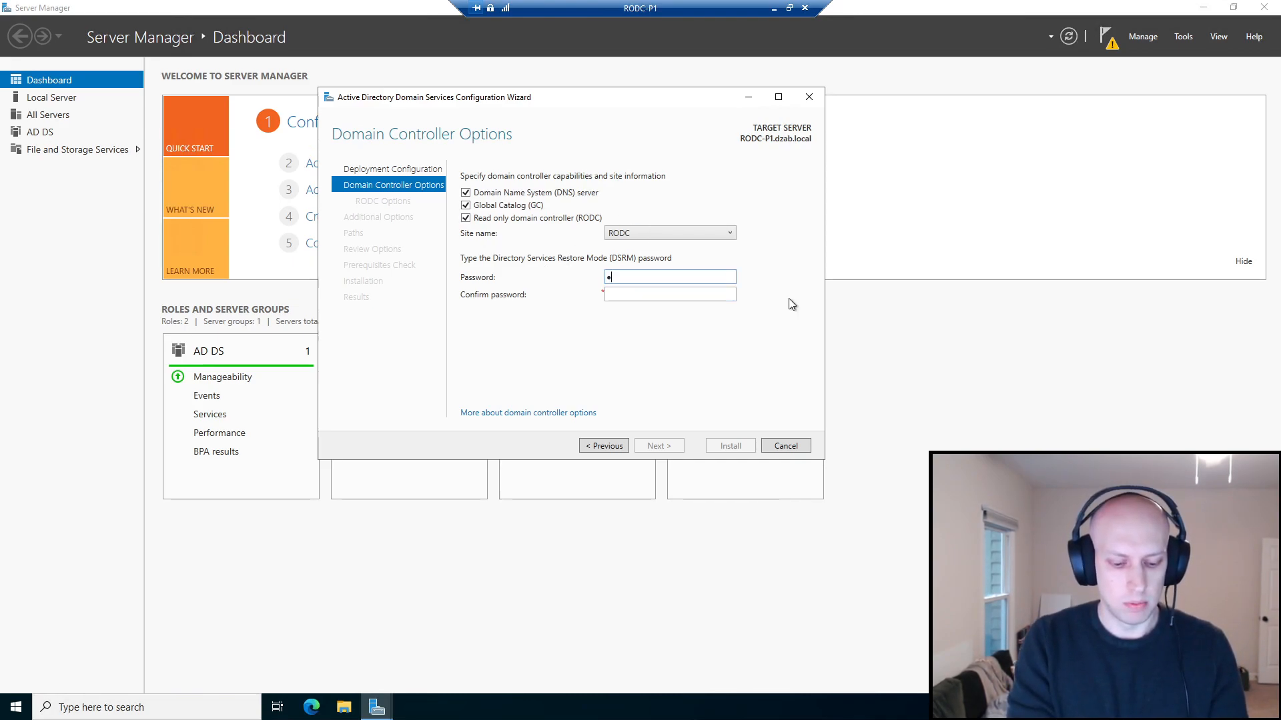
{"action": "type", "text": "••••"}
{"action": "key", "text": "Tab"}
{"action": "type", "text": "••••••••••"}
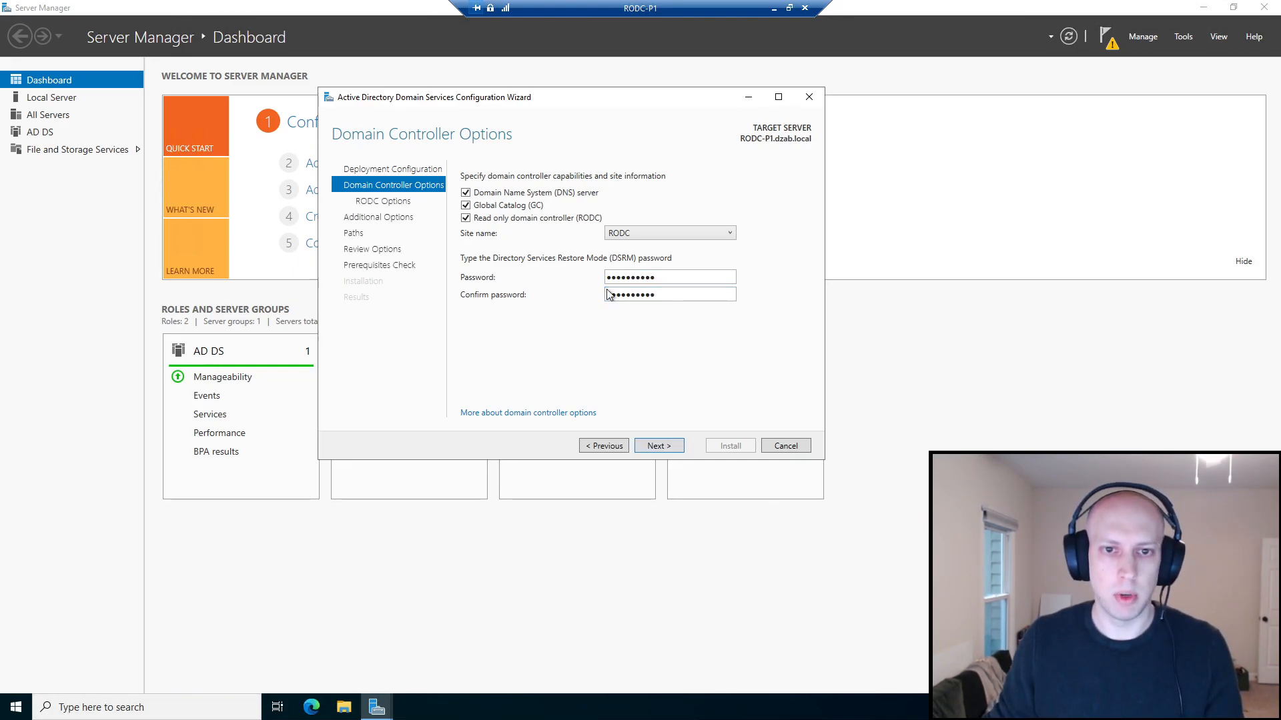
{"action": "left_click", "coordinate": [658, 445]}
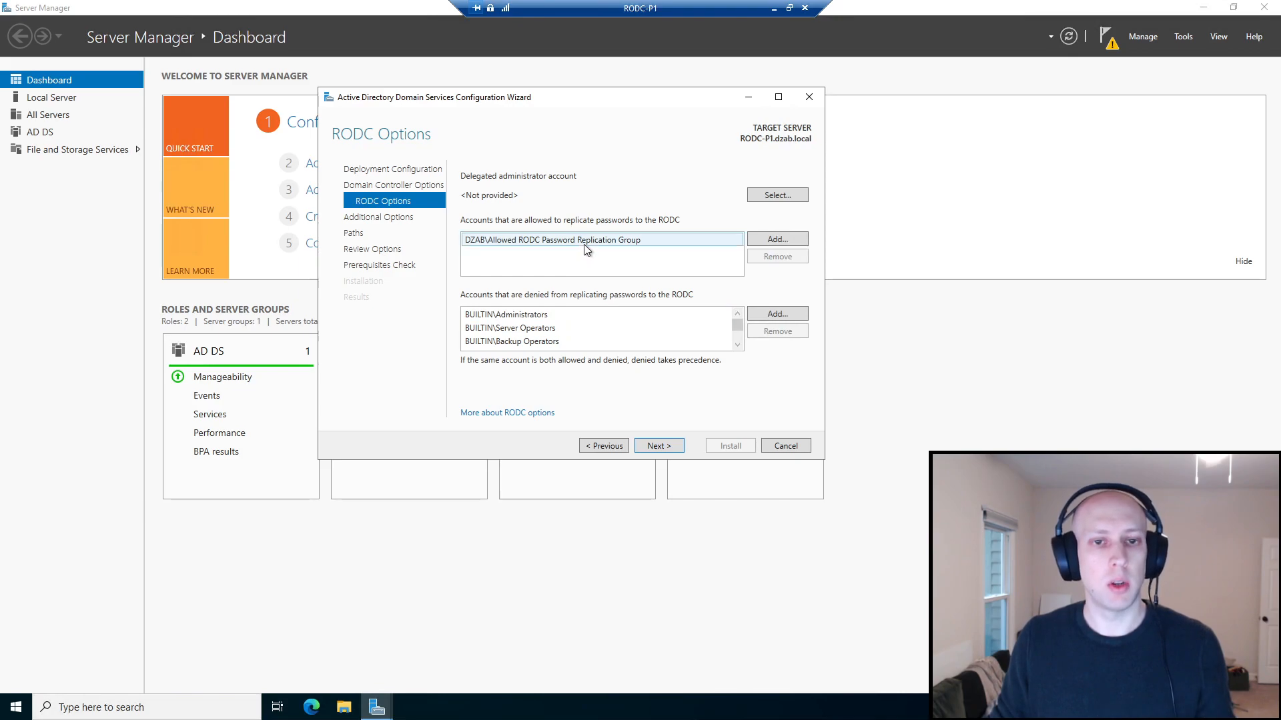
Review the accounts allowed and denied password replication to the RODC, and accept the default RODC options.
{"action": "scroll", "coordinate": [615, 322], "scroll_direction": "down", "scroll_amount": 1}
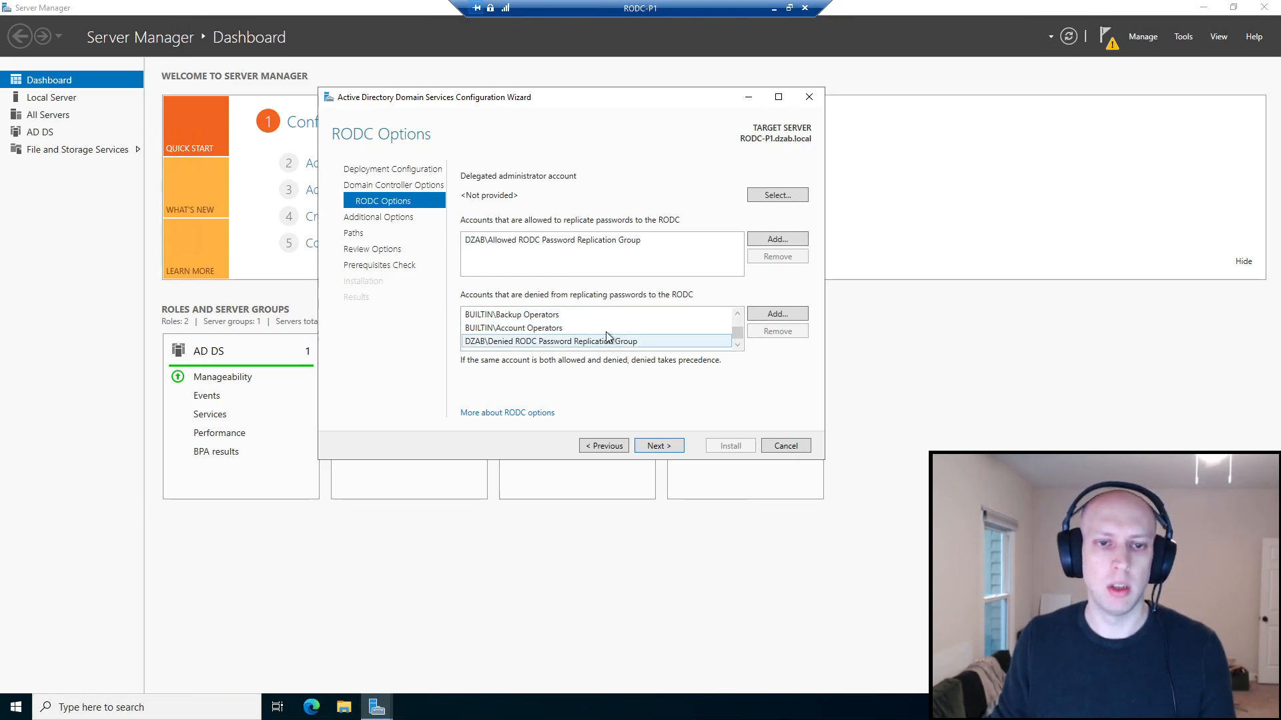
{"action": "scroll", "coordinate": [602, 320], "scroll_direction": "up", "scroll_amount": 2}
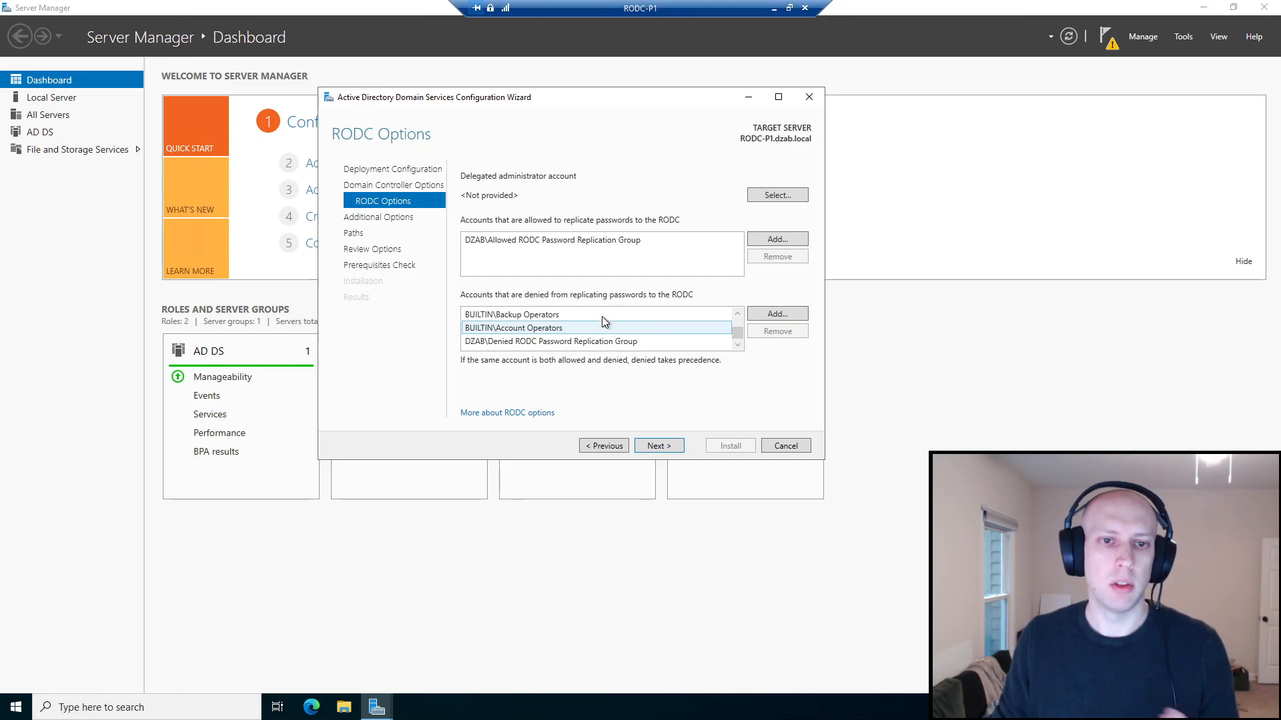
{"action": "left_click", "coordinate": [585, 242]}
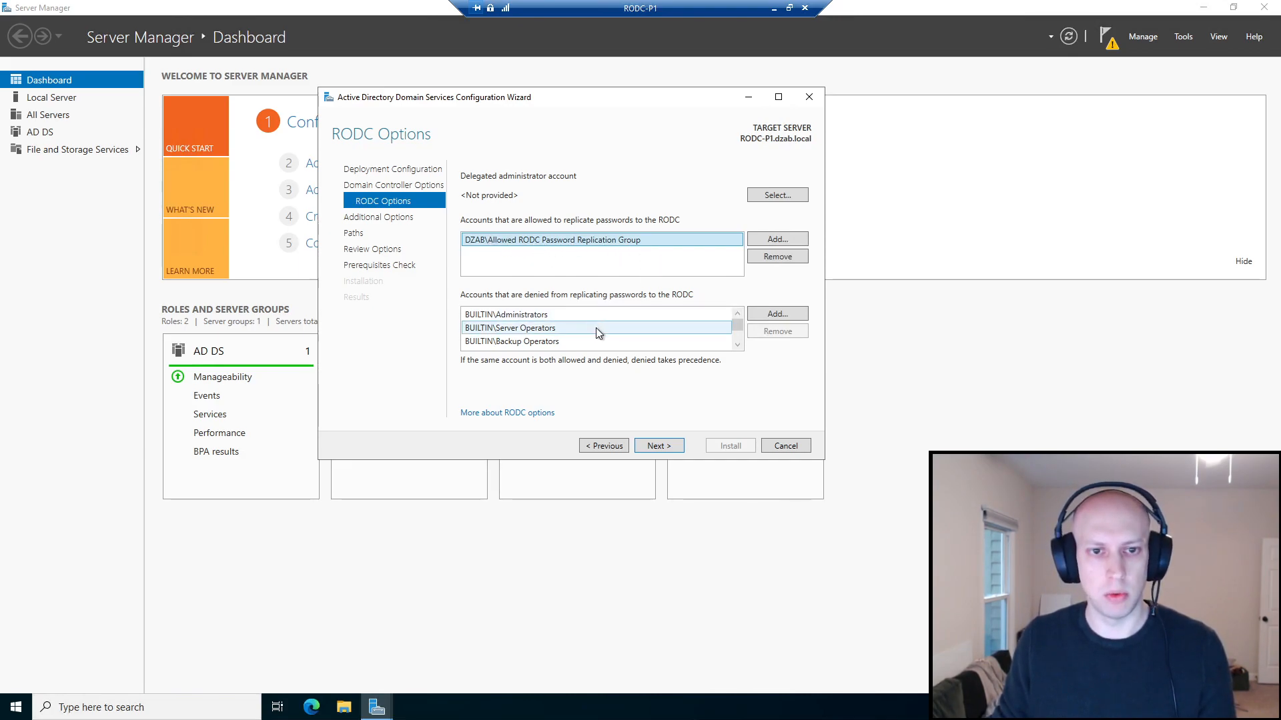
{"action": "scroll", "coordinate": [595, 330], "scroll_direction": "down", "scroll_amount": 1}
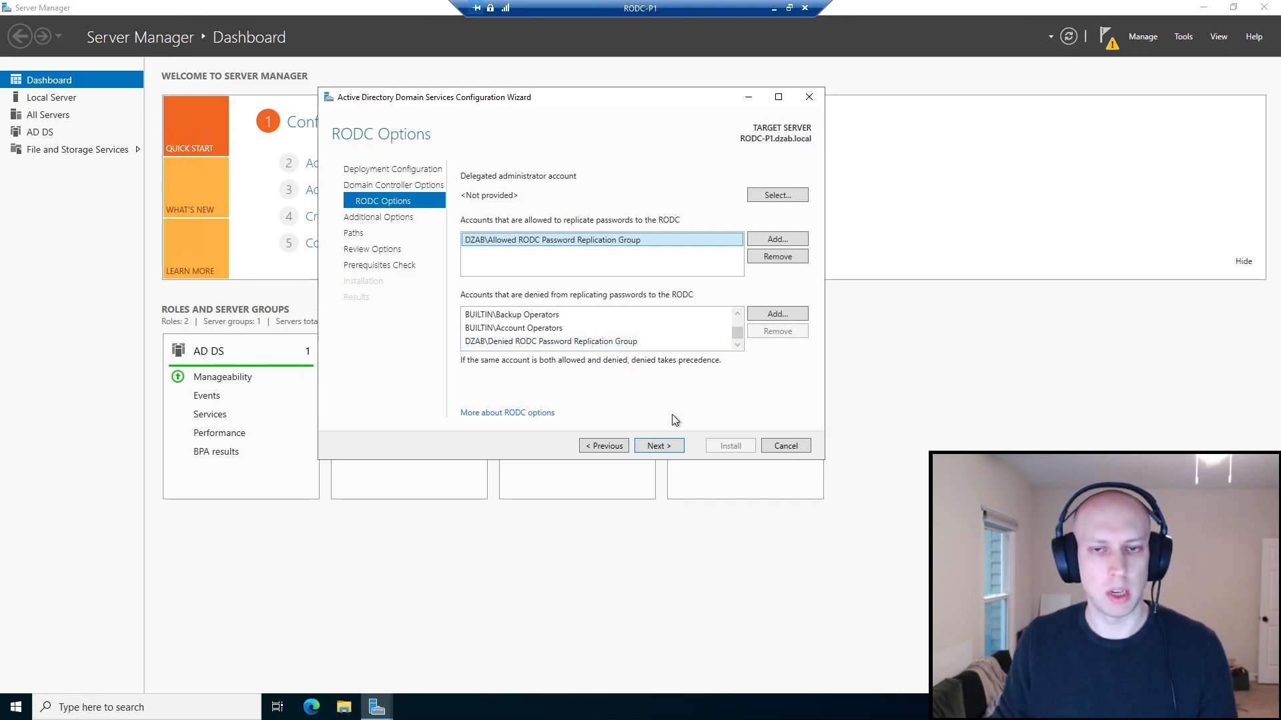
{"action": "left_click", "coordinate": [665, 449]}
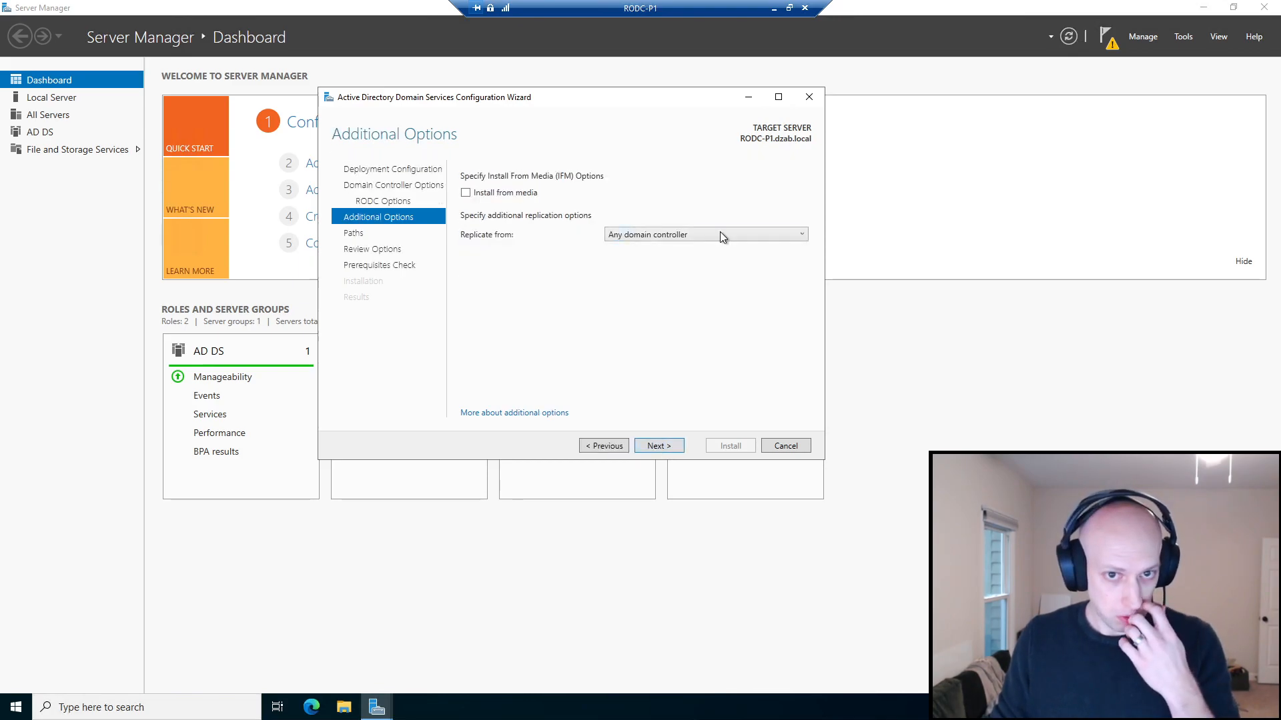
Keep replication from any domain controller and the default NTDS and SYSVOL folders, and start the installation after the prerequisites check.
{"action": "left_click", "coordinate": [670, 450]}
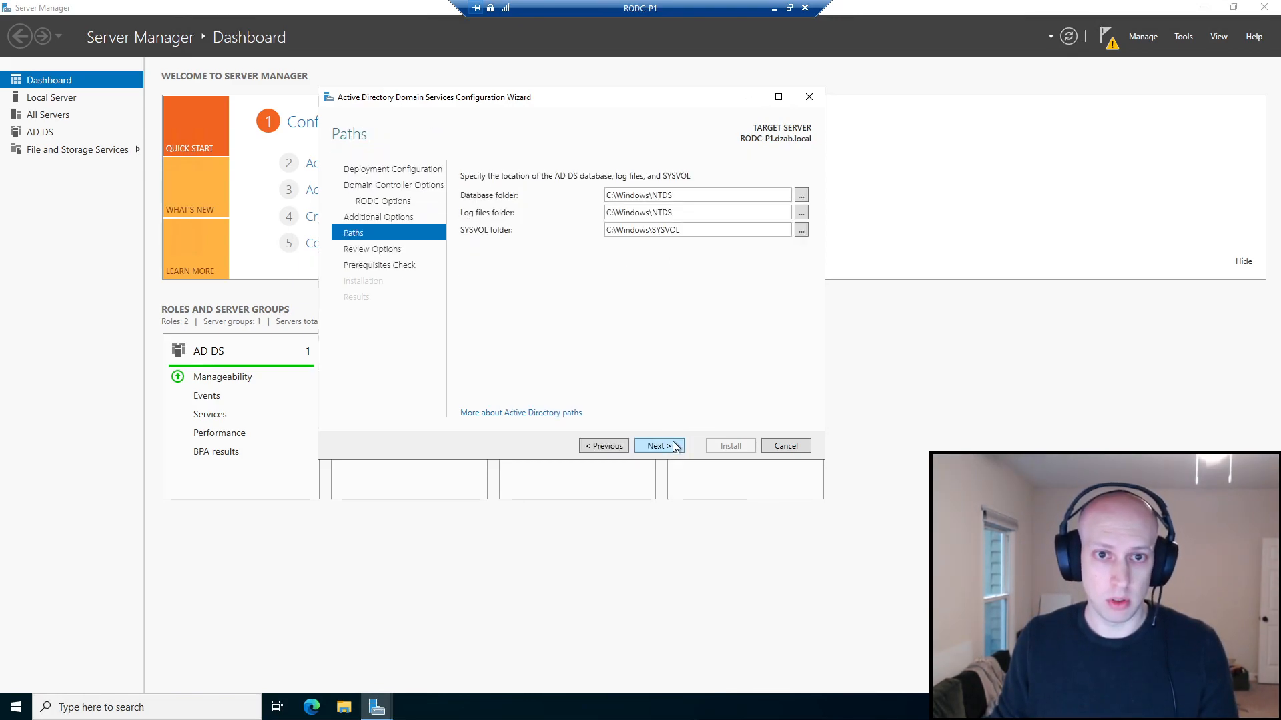
{"action": "left_click", "coordinate": [668, 447]}
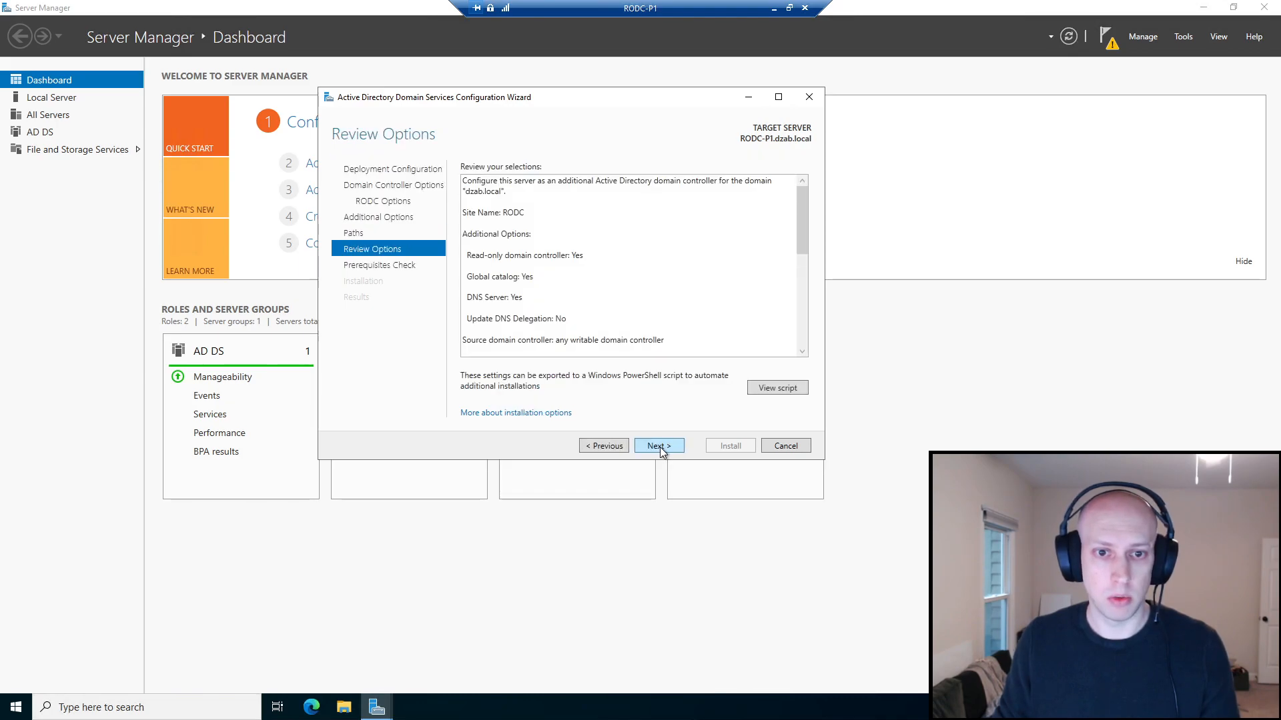
{"action": "left_click", "coordinate": [660, 447]}
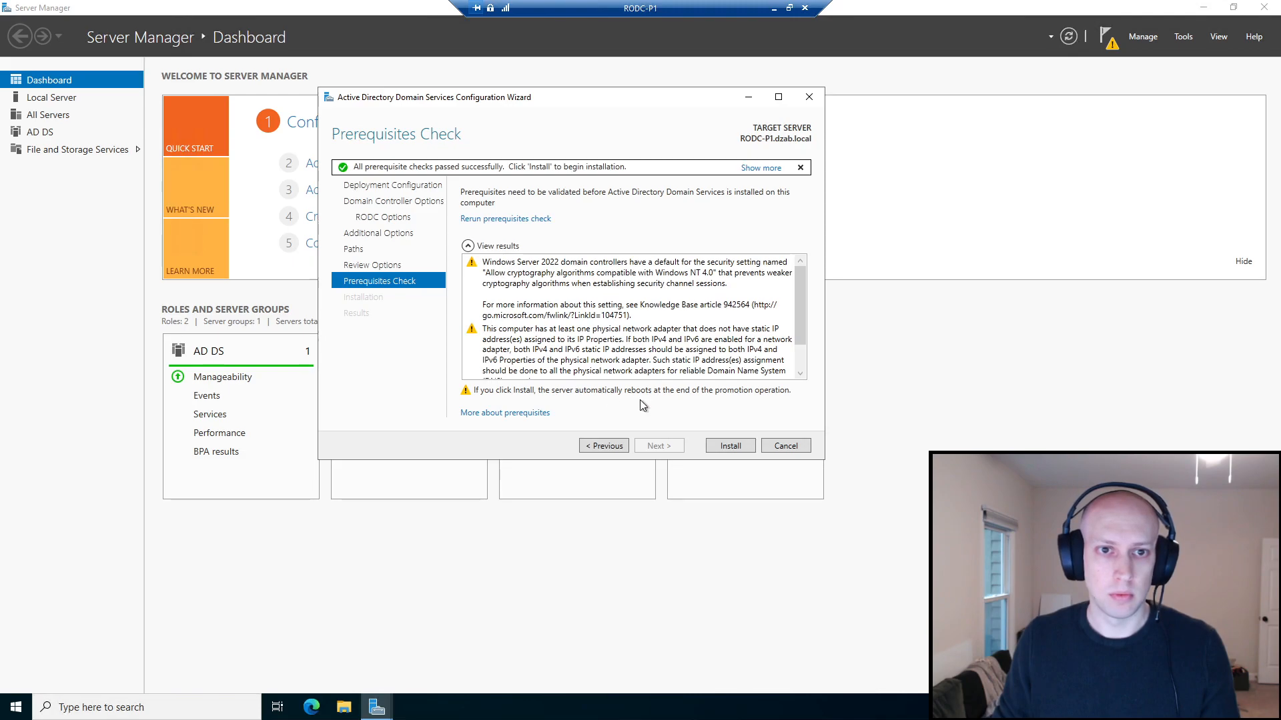
{"action": "left_click", "coordinate": [732, 445]}
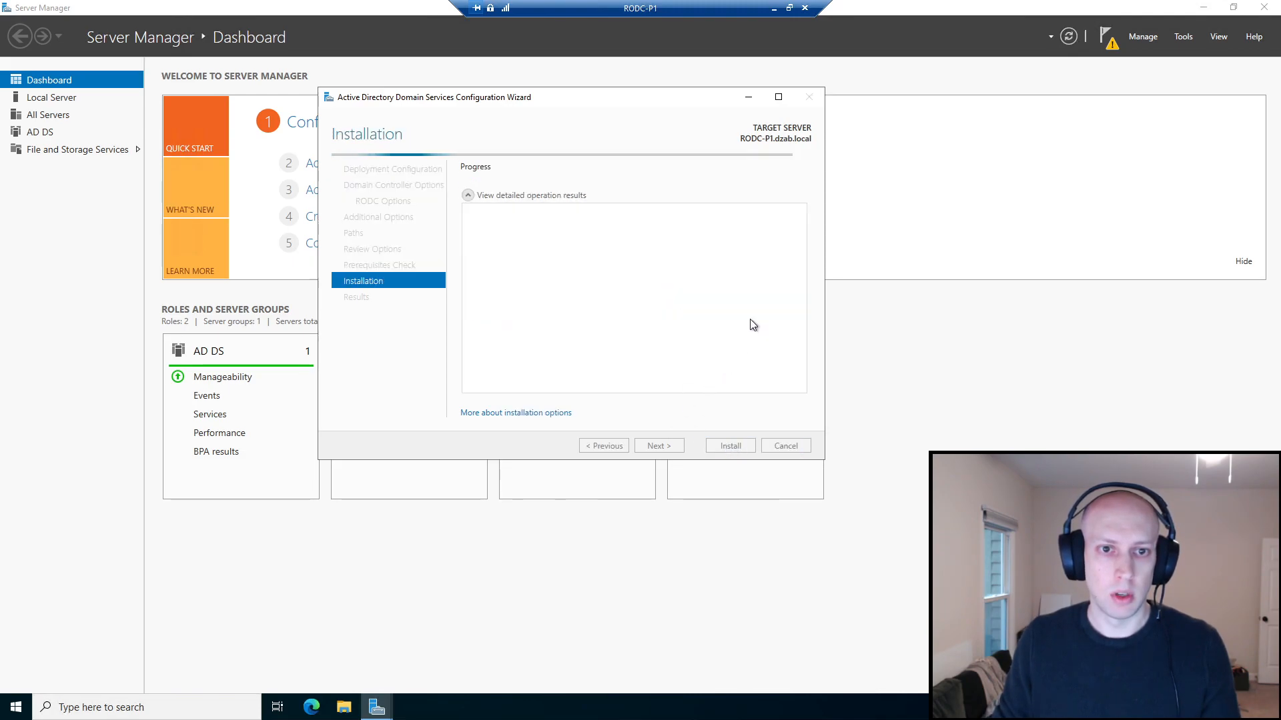